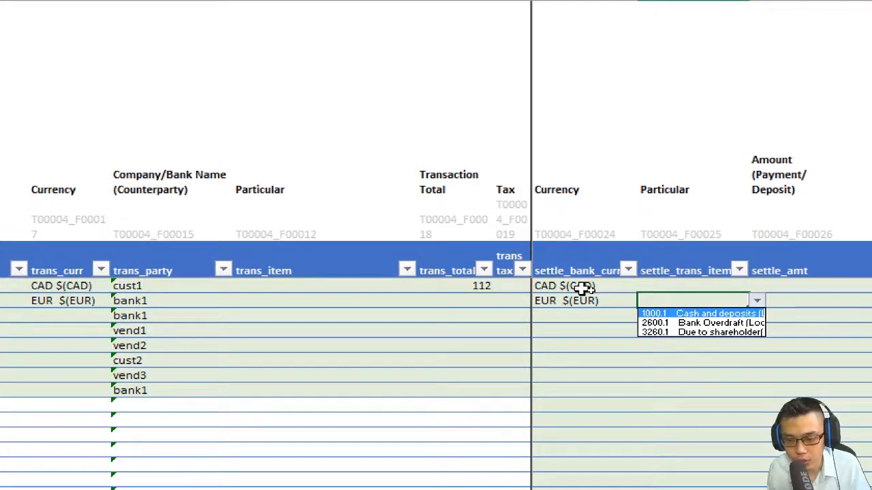
- Close the settlement particular list for EUR and examine the payment date and bank posting date columns
key("Escape")
key("Left")
key("Left")
key("Left")
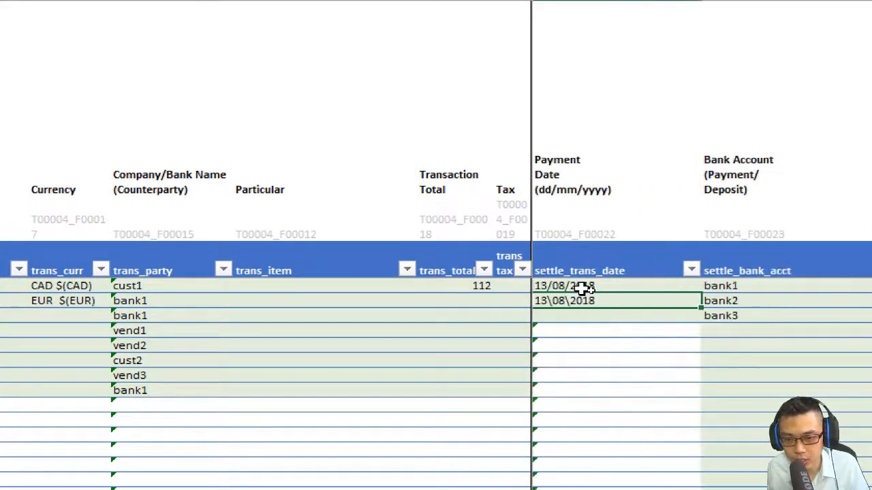
scroll(584, 289, "left", 1)
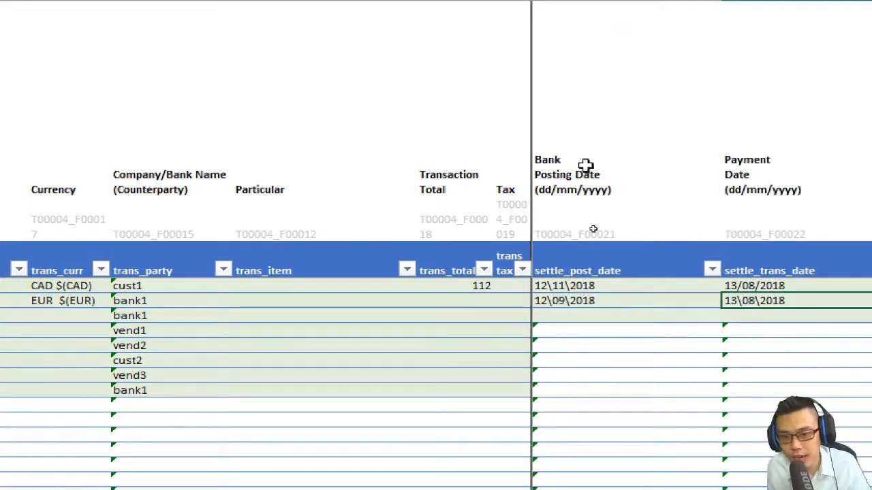
scroll(547, 96, "up", 1)
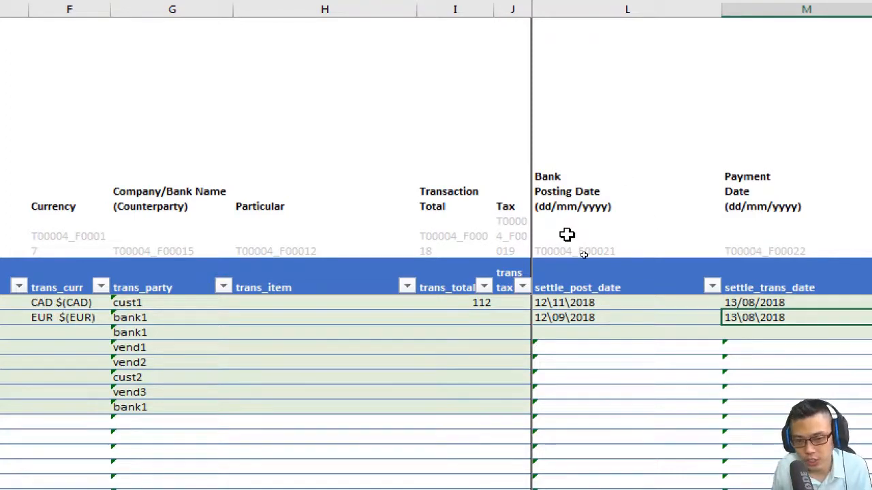
- Open the particular list for the cust1 transaction inv001 and compare its choices with the row's transaction type
left_click(210, 321)
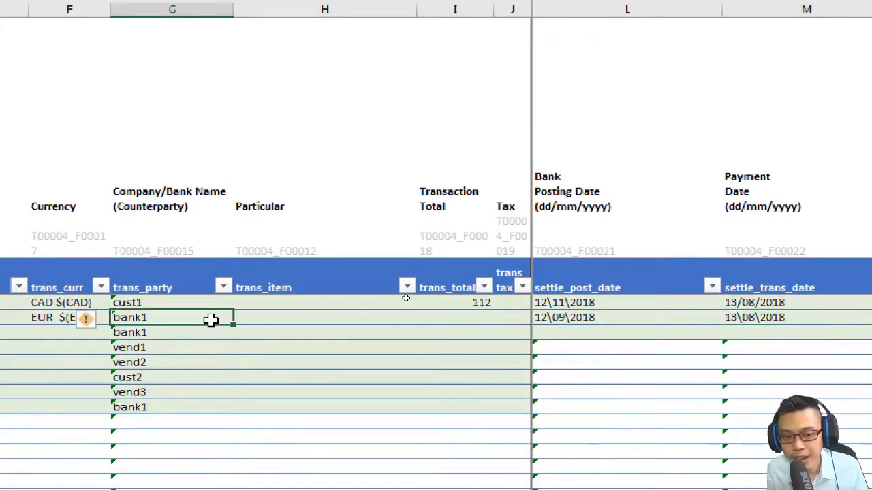
key("Left")
key("Left")
key("Left")
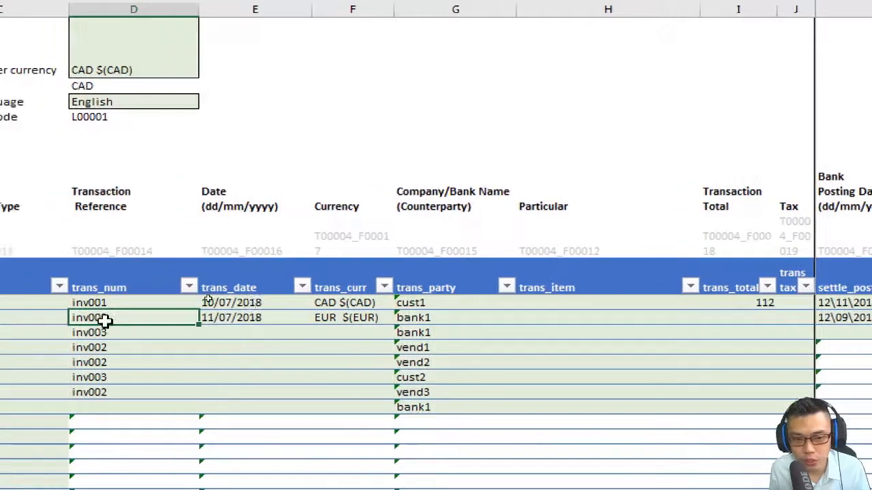
key("Up")
key("Right")
key("Right")
key("Right")
key("Right")
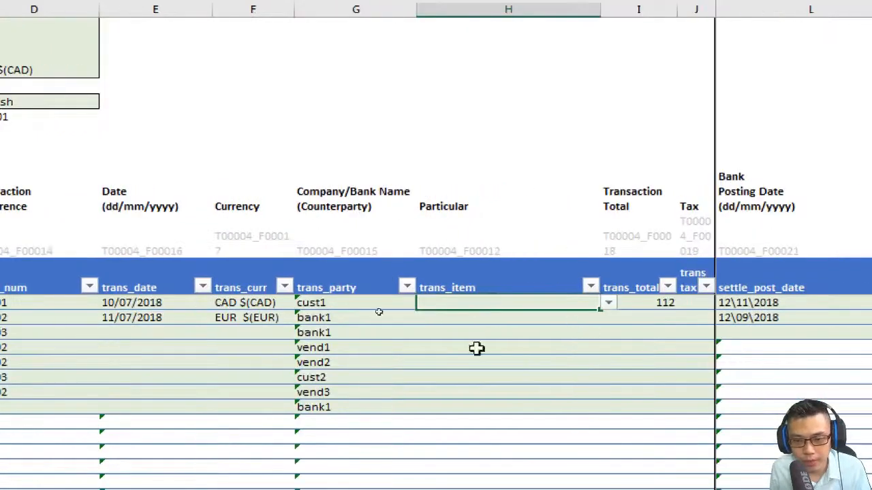
scroll(107, 321, "left", 2)
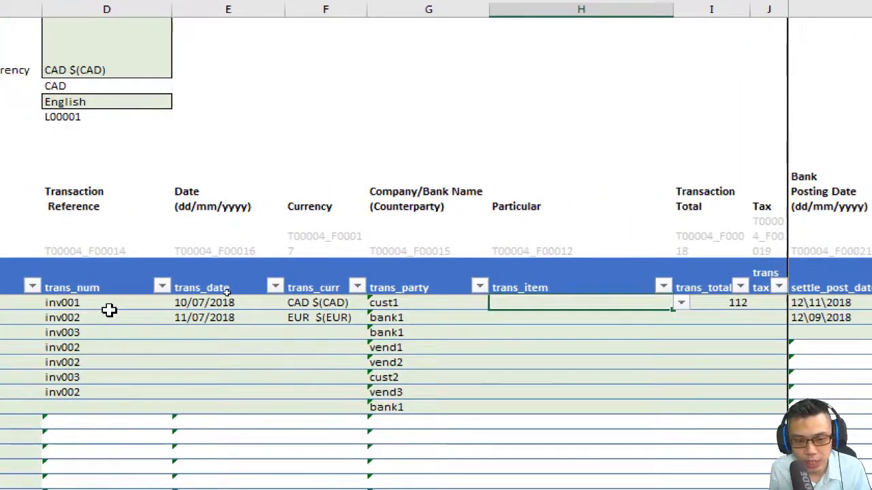
scroll(109, 310, "left", 1)
left_click(704, 302)
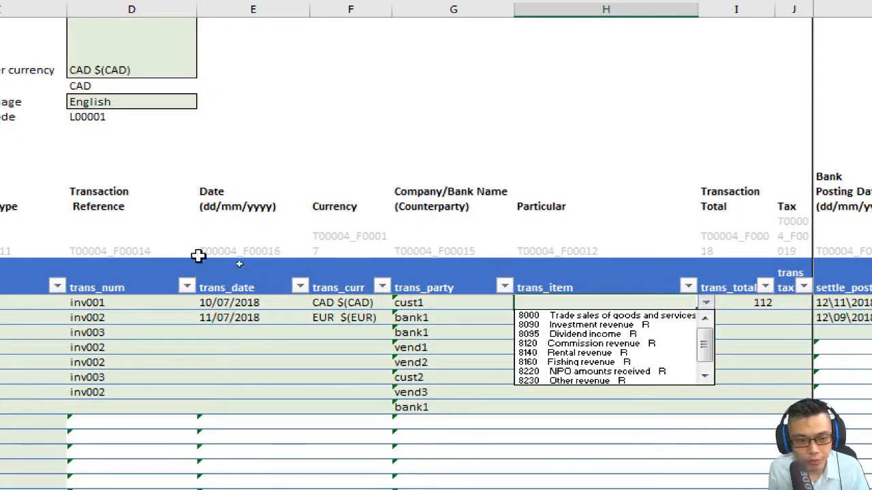
scroll(111, 253, "left", 5)
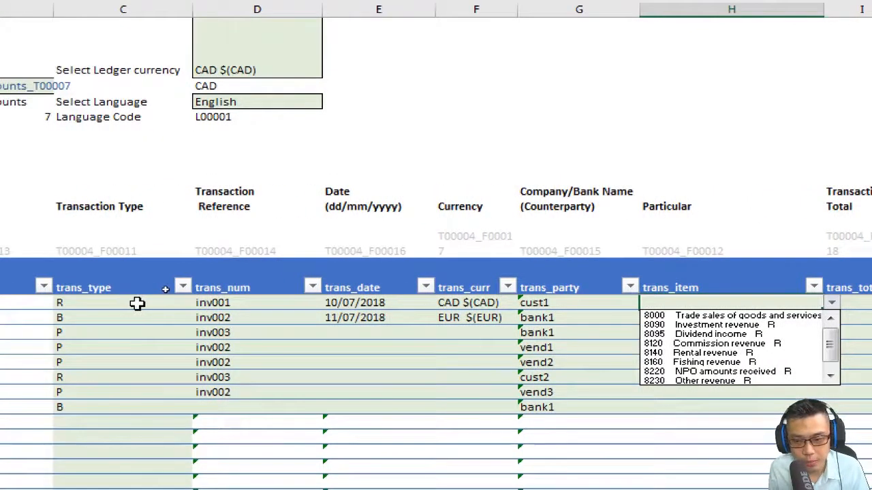
scroll(585, 297, "right", 4)
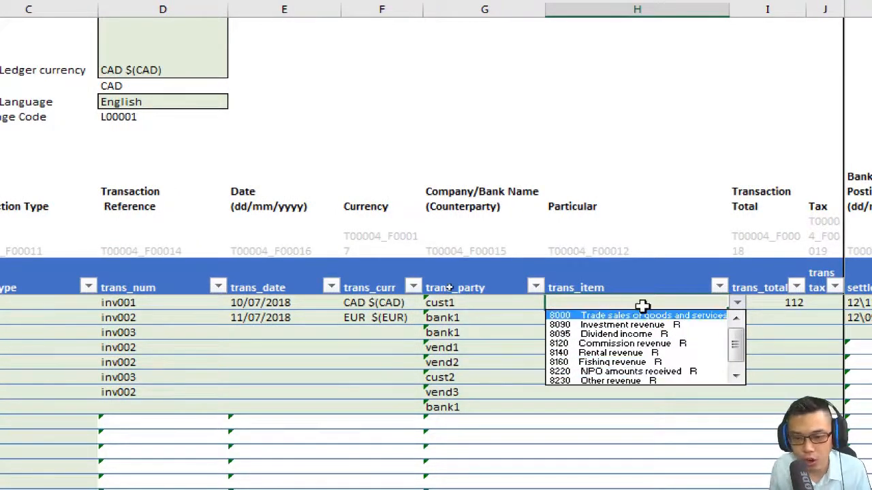
- Try filtering the particular list of the cust1 transaction with the keyword "sales", leaving the entry cancelled
left_click(609, 298)
double_click(610, 299)
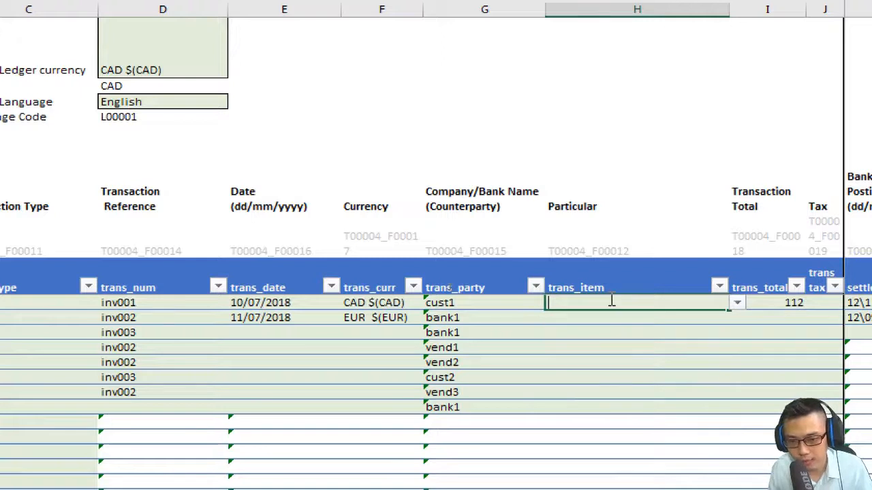
left_click(736, 305)
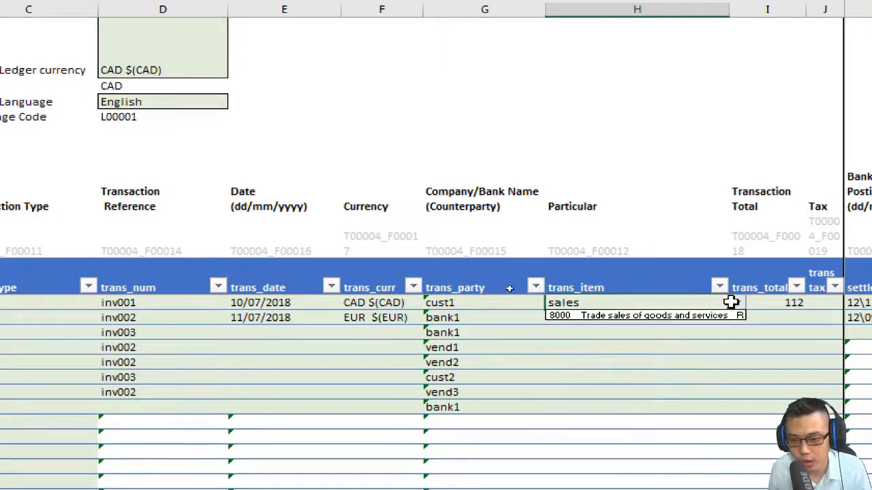
key("Escape")
- Examine the transaction types and repeated invoice references, along with the bank transaction reference column
scroll(111, 313, "left", 3)
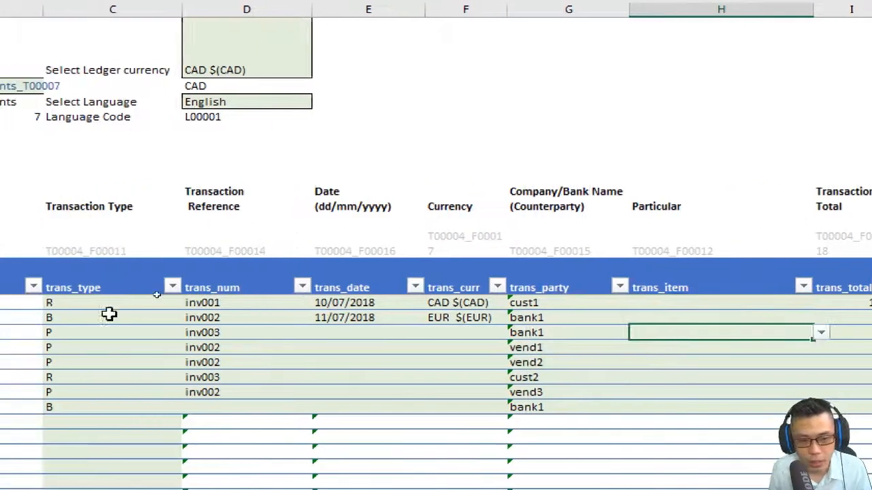
left_click(204, 351)
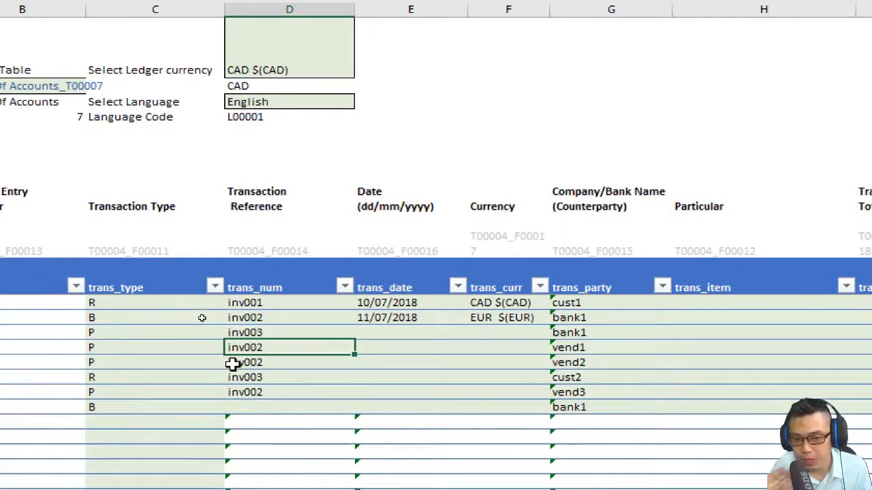
left_click(255, 363)
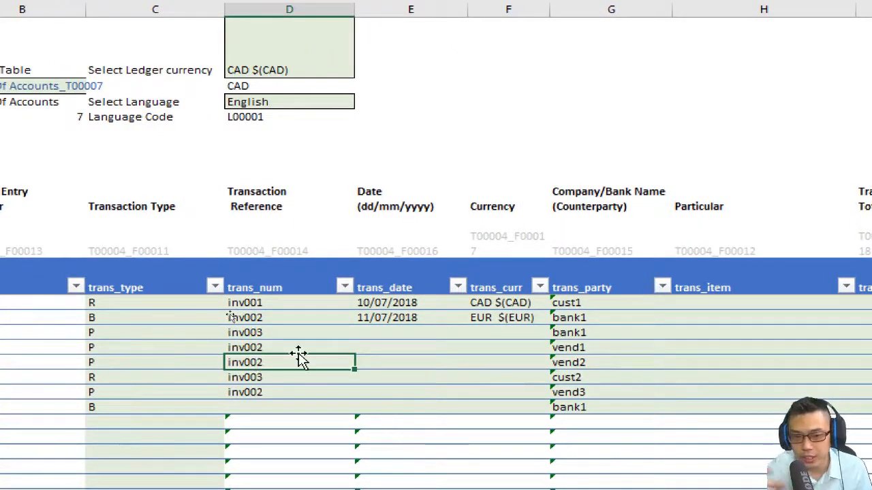
scroll(788, 352, "right", 6)
left_click(492, 377)
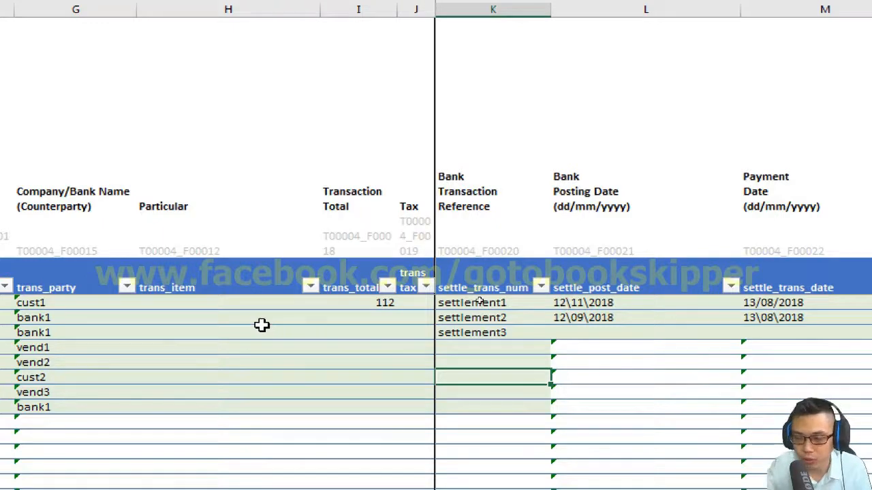
scroll(262, 325, "left", 6)
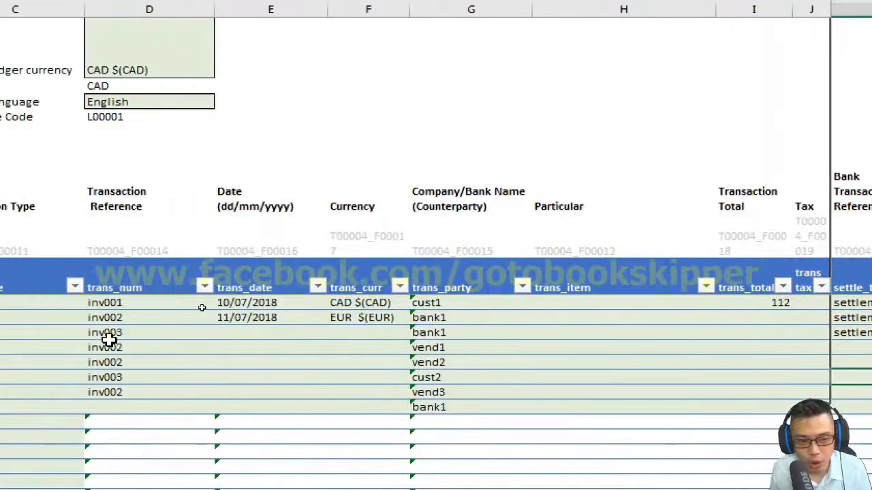
scroll(109, 340, "left", 1)
left_click(198, 347)
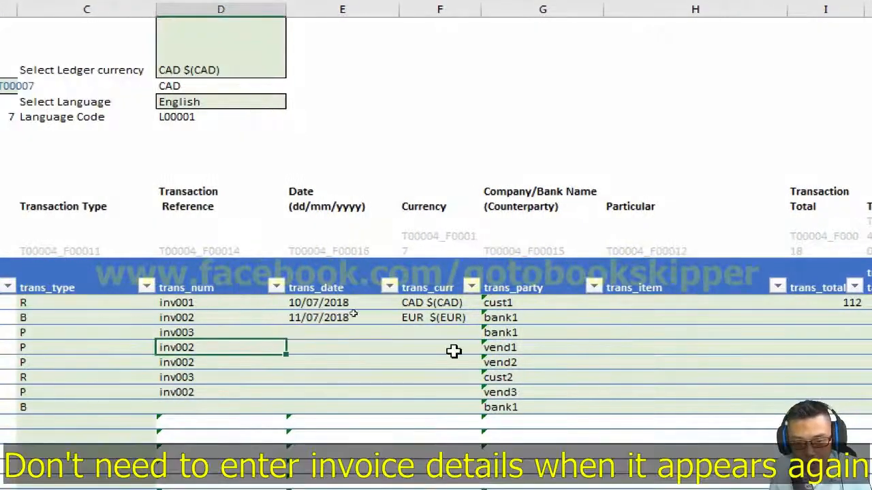
- Set the particular for the vend1 transaction inv002 to "1680 Buildings P"
left_click(604, 347)
left_click(792, 347)
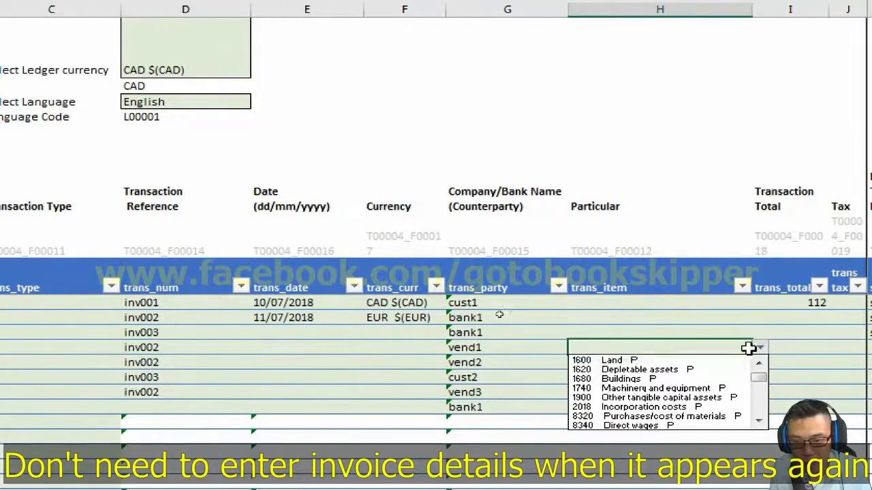
left_click(648, 379)
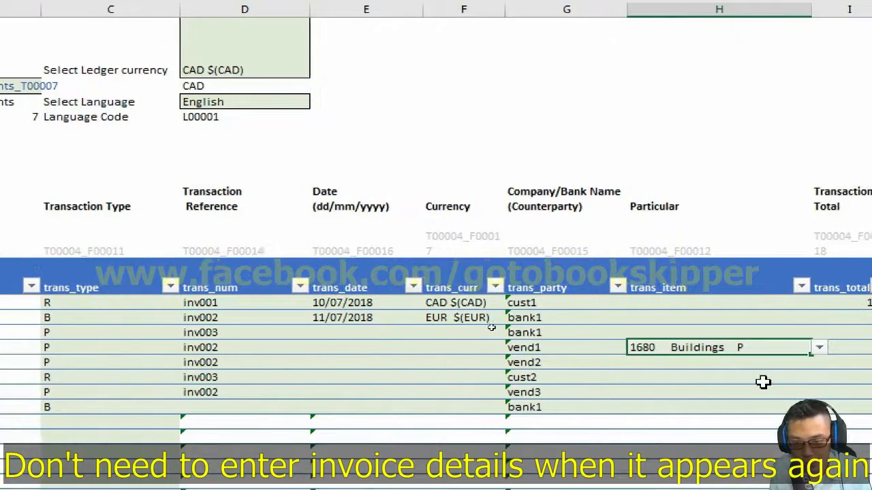
- Try filtering the particular list of the vend2 transaction with the keyword "p", and cancel the entry
left_click(790, 367)
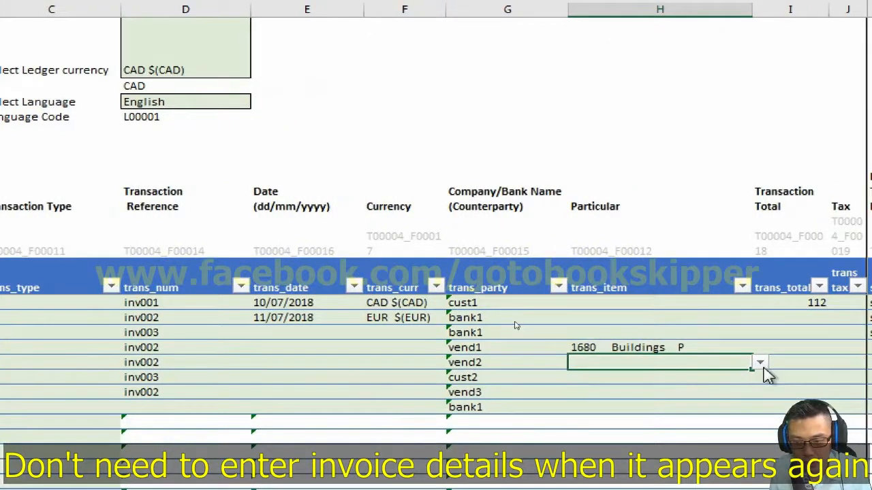
left_click(759, 363)
key("Escape")
type("s")
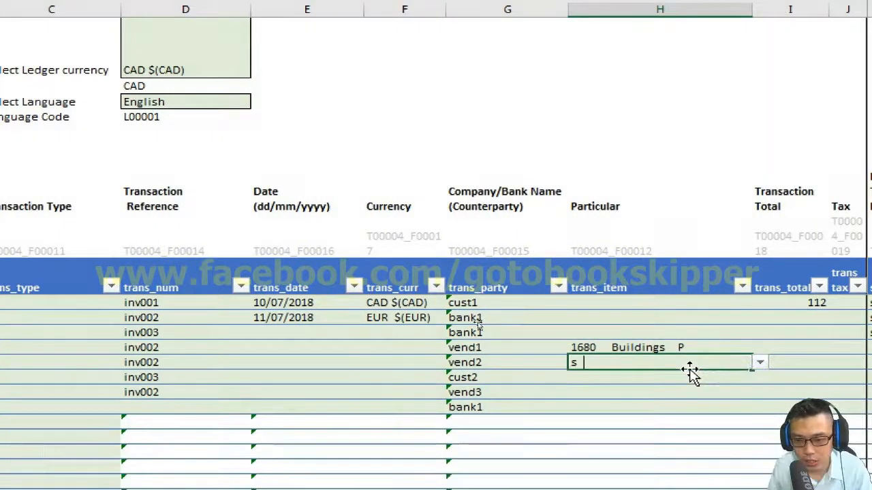
type("kdfg")
key("BackSpace")
key("BackSpace")
key("BackSpace")
key("BackSpace")
key("BackSpace")
type("p")
left_click(758, 365)
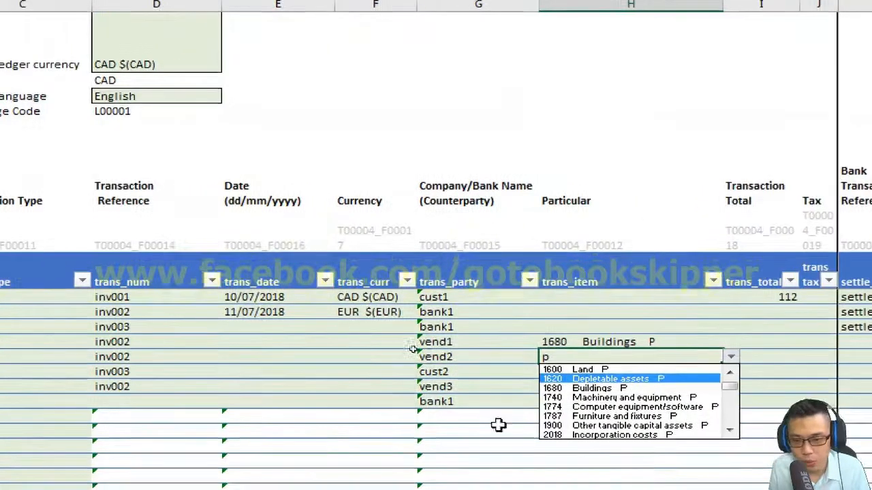
key("Escape")
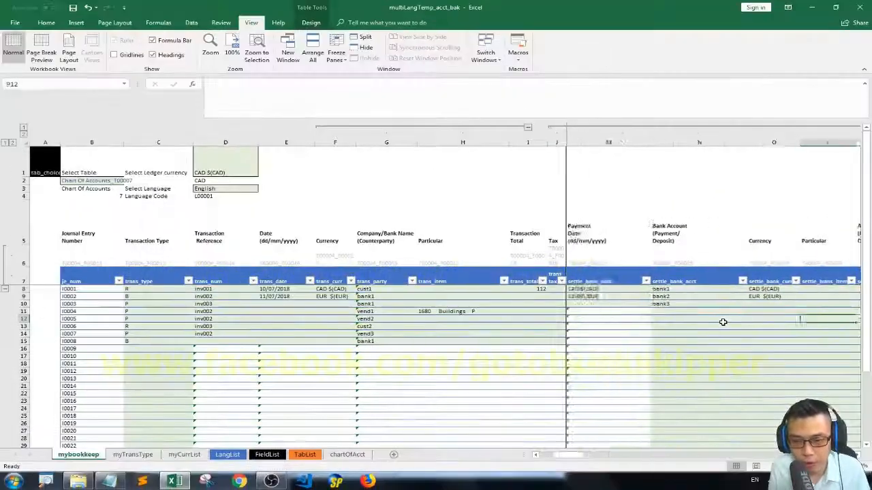
- Examine the IF formula in the first row of the trans_first_cell helper column, cell AD8
key("Right")
key("Right")
key("Right")
key("Right")
key("Right")
key("Right")
key("Right")
key("Right")
key("Right")
key("Right")
key("Right")
key("Right")
key("Right")
key("Right")
key("Right")
key("Right")
key("Right")
key("Right")
key("Right")
key("Right")
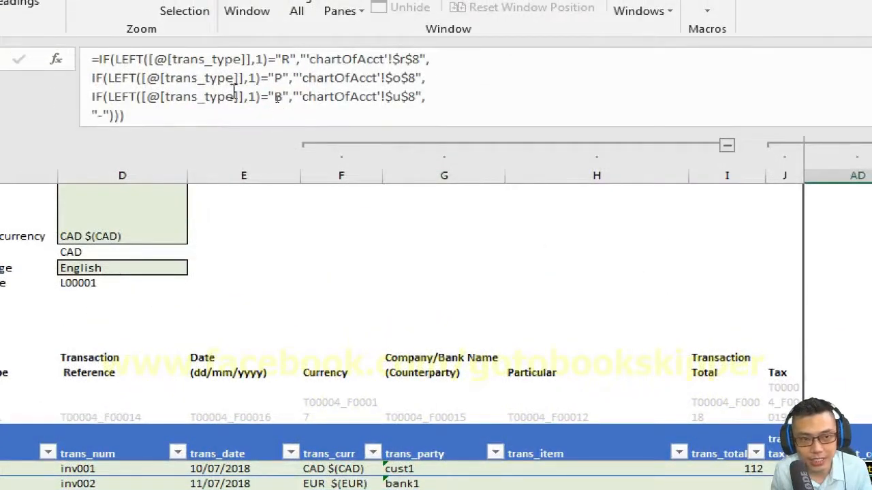
- Replace the AD8 formula with the pasted version that adds AND checks on trans_num_count and wtd_bank_count and ADDRESS lookups of the search_result ranges
left_click(141, 65)
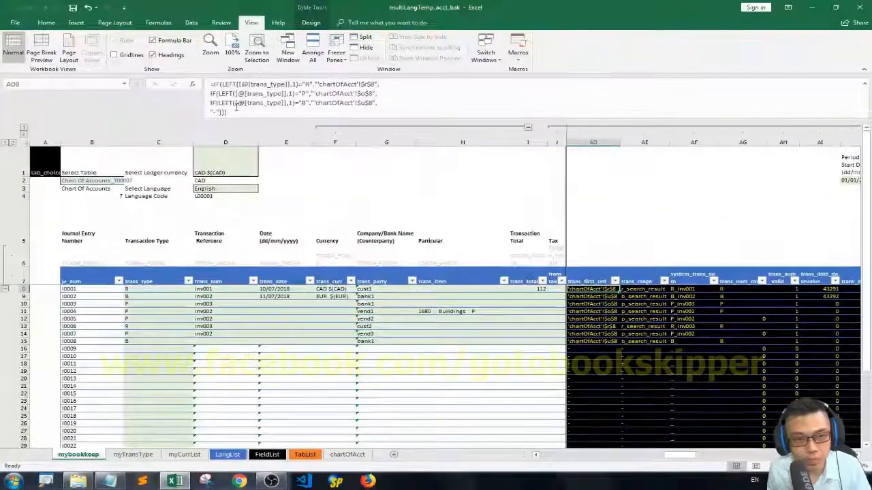
left_click_drag(237, 107, 162, 83)
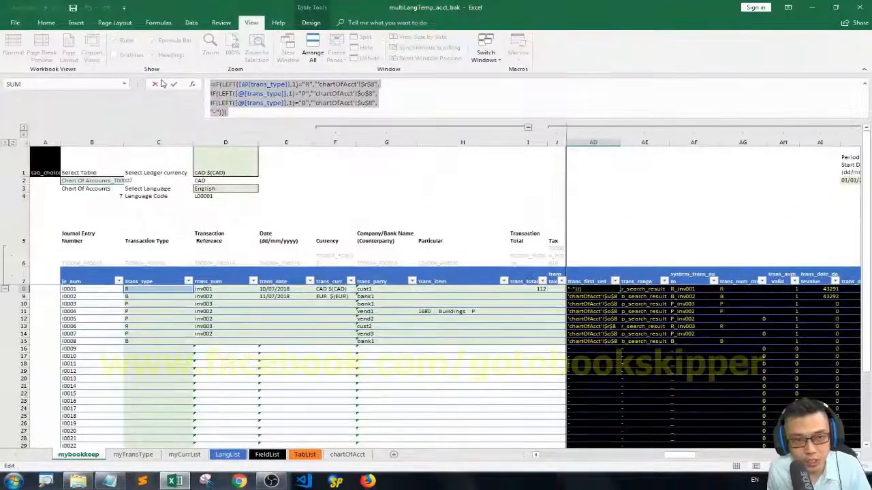
key("ctrl+v")
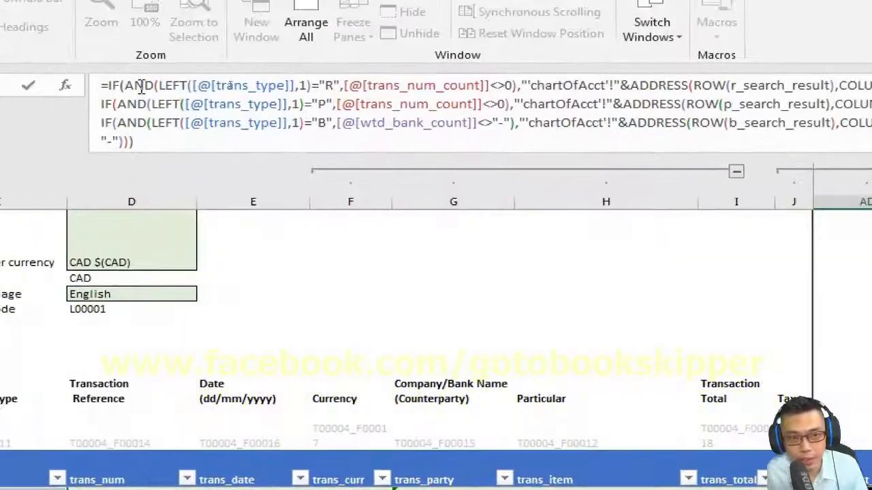
- Highlight the first AND condition, LEFT([@[trans_type]],1)="R", in the AD8 formula
left_click(146, 86)
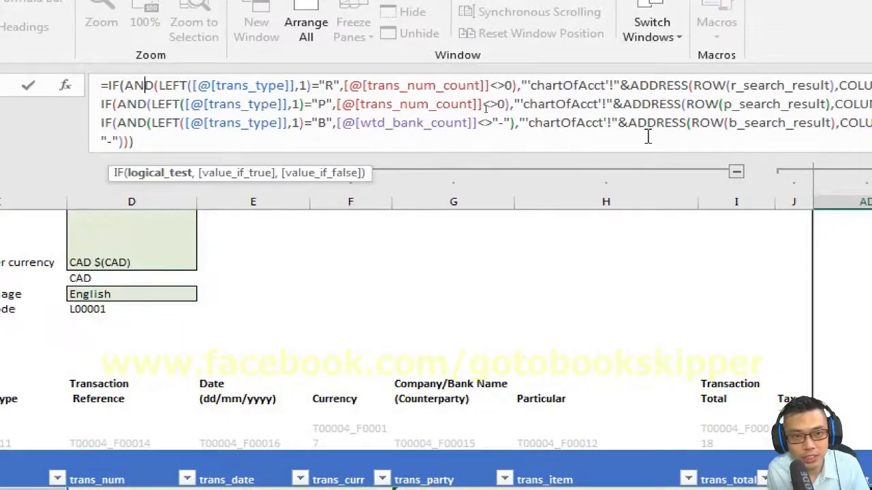
key("Right")
key("shift+Right")
key("shift+Right")
key("shift+Right")
key("shift+Right")
key("shift+Right")
key("shift+Right")
key("shift+Right")
key("shift+Right")
key("shift+Right")
key("shift+Right")
key("shift+Right")
key("shift+Right")
key("shift+Right")
key("shift+Right")
key("shift+Right")
key("shift+Right")
key("shift+Right")
key("shift+Right")
key("shift+Right")
key("shift+Right")
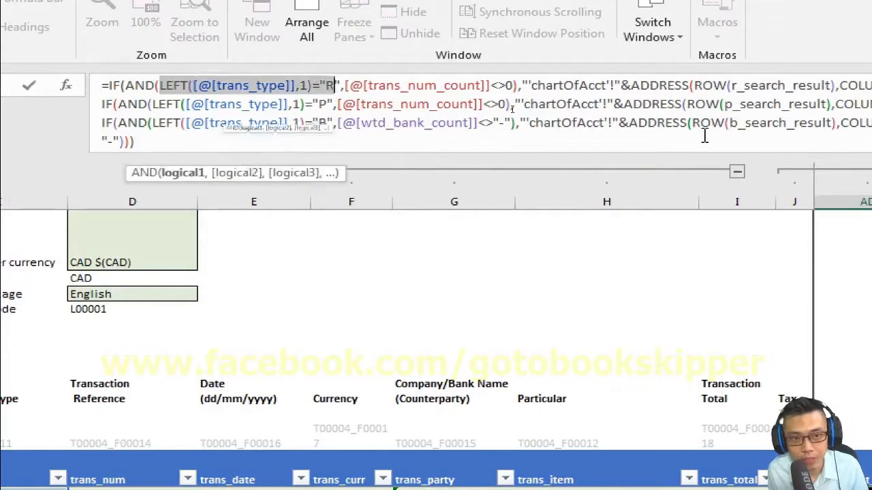
key("shift+Right")
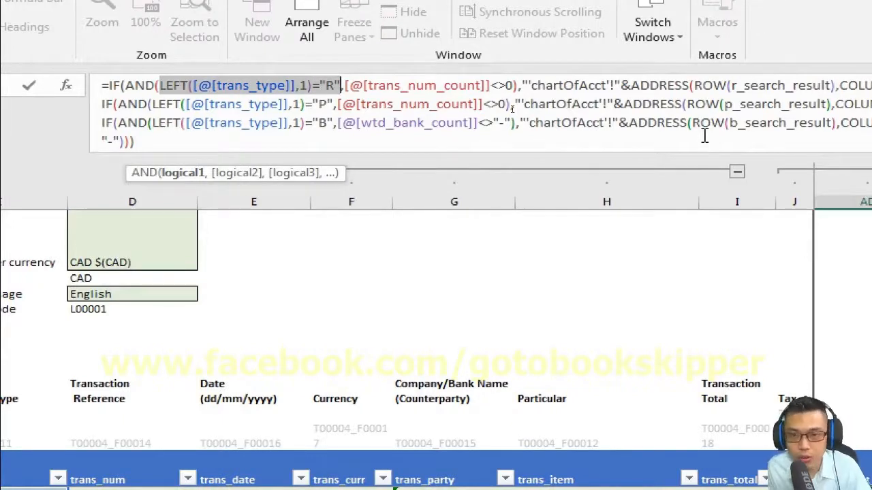
- Highlight the second AND condition, [@[trans_num_count]]<>0, in the formula's "R" branch
key("Right")
key("Right")
key("shift+Right")
key("shift+Right")
key("shift+Right")
key("shift+Right")
key("shift+Right")
key("shift+Right")
key("shift+Right")
key("shift+Right")
key("shift+Right")
key("shift+Right")
key("shift+Right")
key("shift+Right")
key("shift+Right")
key("shift+Right")
key("shift+Right")
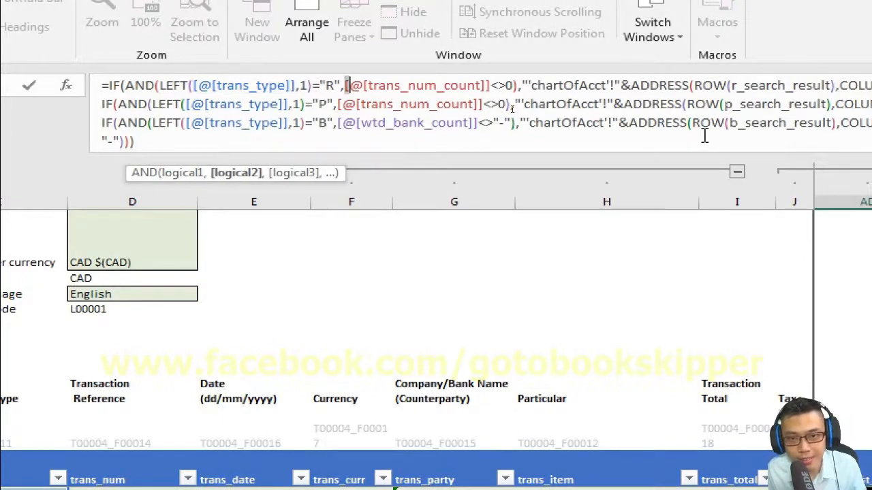
key("shift+Right")
key("shift+Right")
key("shift+Right")
key("shift+Right")
key("shift+Right")
key("shift+Right")
key("shift+Right")
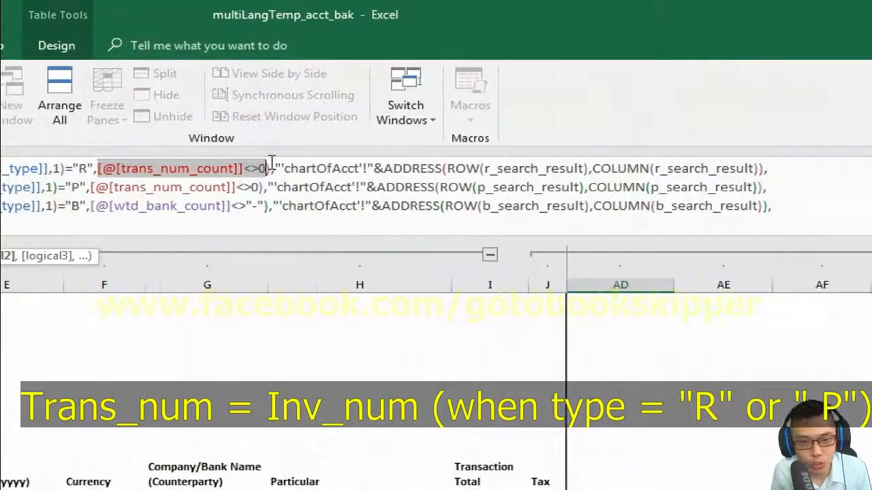
- Highlight the sheet reference text "'chartOfAcct'!" in the formula's "R" branch
left_click(274, 167)
key("shift+Right")
key("shift+Right")
key("shift+Right")
key("shift+Right")
key("shift+Right")
key("shift+Right")
key("shift+Right")
key("shift+Right")
key("shift+Right")
key("shift+Right")
key("shift+Right")
key("shift+Right")
key("shift+Right")
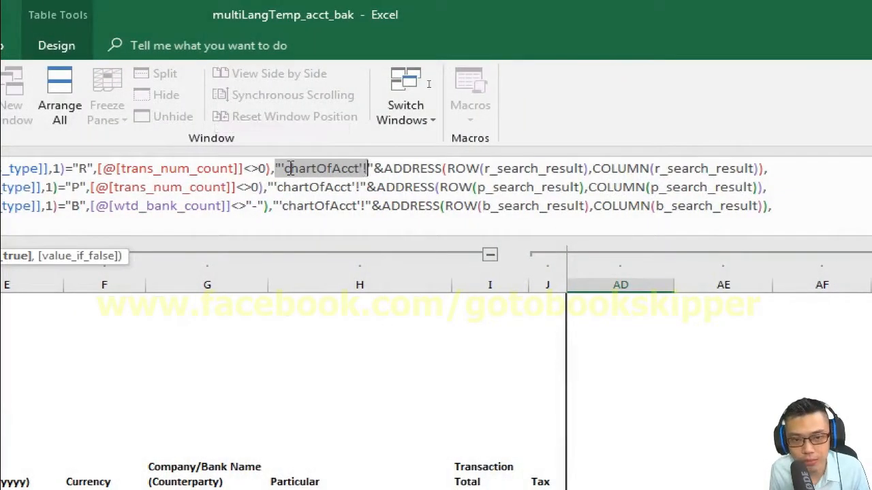
key("shift+Right")
- Highlight the ADDRESS(ROW(r_search_result),COLUMN(r_search_result)) part in the "R" branch of the AD8 formula
key("Right")
key("shift+Right")
key("shift+Right")
key("shift+Right")
key("shift+Right")
key("shift+Right")
key("shift+Right")
key("shift+Right")
key("shift+Right")
key("shift+Right")
key("shift+Right")
key("shift+Right")
key("shift+Right")
key("shift+Right")
key("shift+Right")
key("shift+Right")
key("shift+Right")
key("shift+Right")
key("shift+Right")
key("shift+Right")
key("shift+Right")
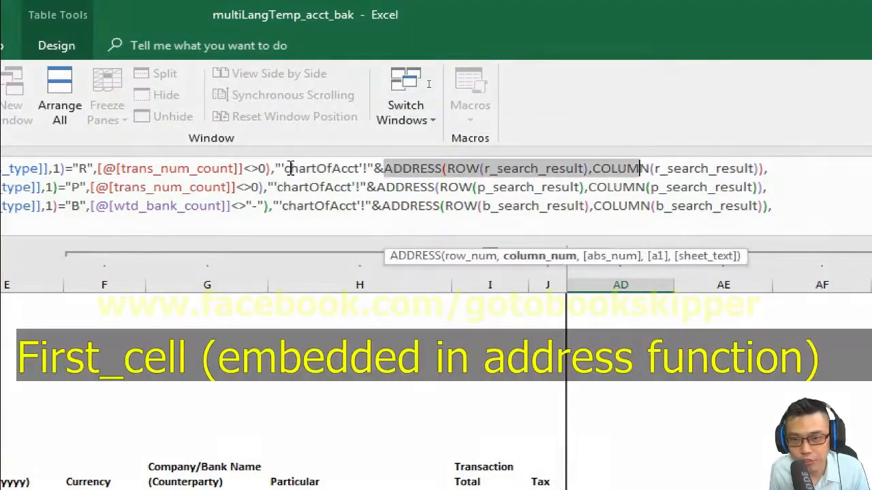
key("shift+Right")
key("shift+Right")
key("shift+Right")
key("shift+Right")
key("shift+Right")
key("shift+Right")
key("shift+Right")
key("shift+Right")
key("shift+Right")
key("shift+Right")
key("shift+Right")
key("shift+Right")
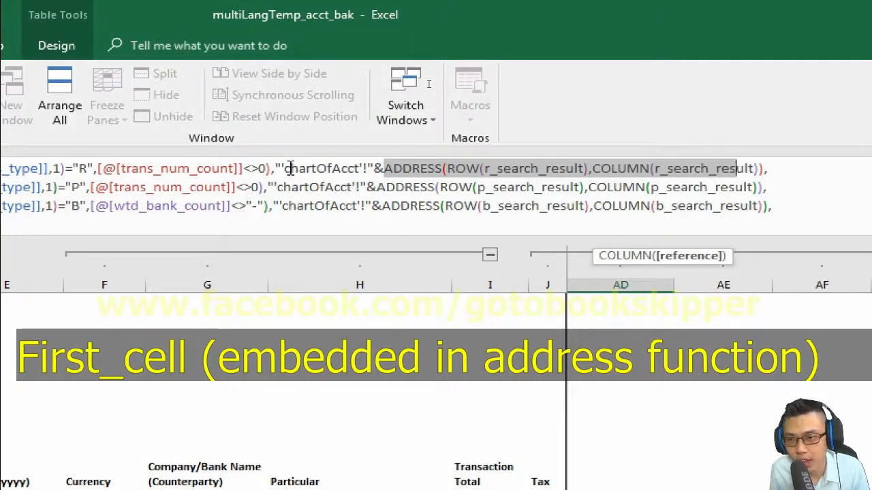
key("Left")
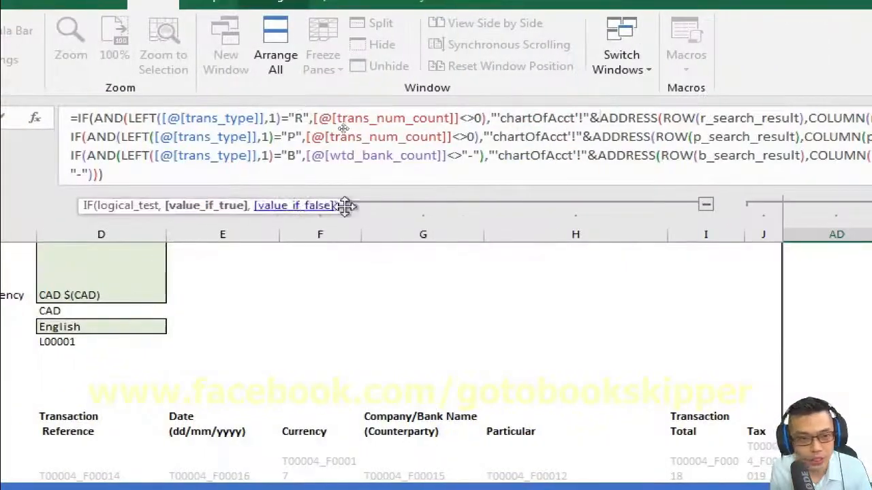
- Highlight the second AND condition, [@[wtd_bank_count]]<>"-", in the formula's "B" branch
left_click(307, 156)
key("shift+Right")
key("shift+Right")
key("shift+Right")
key("shift+Right")
key("shift+Right")
key("shift+Right")
key("shift+Right")
key("shift+Right")
key("shift+Right")
key("shift+Right")
key("shift+Right")
key("shift+Right")
key("shift+Right")
key("shift+Right")
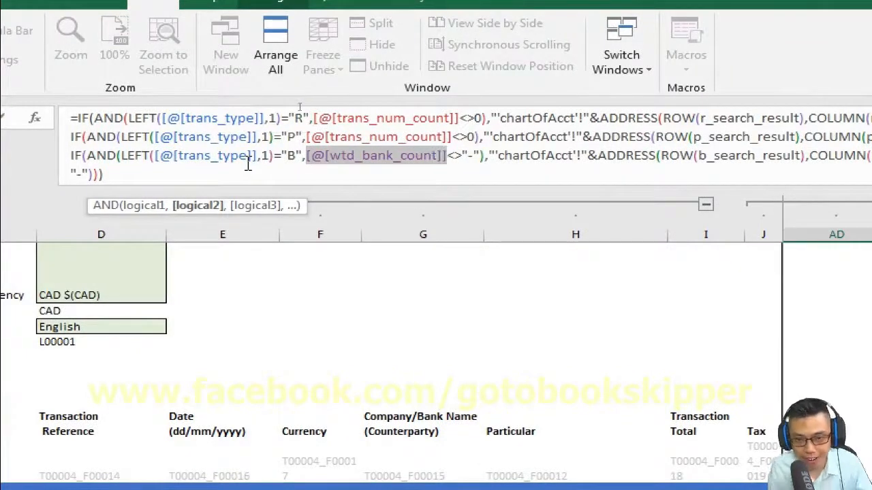
key("Right")
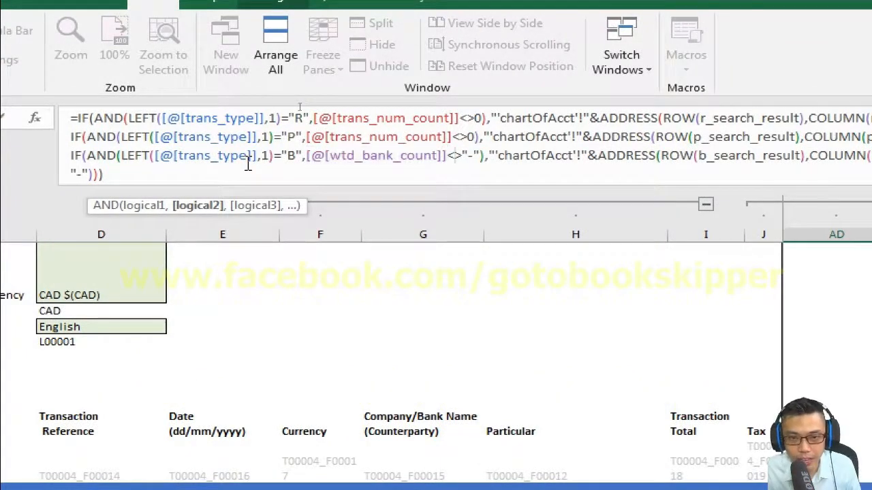
key("shift+Right")
key("shift+Right")
key("shift+Right")
key("shift+Right")
key("shift+Right")
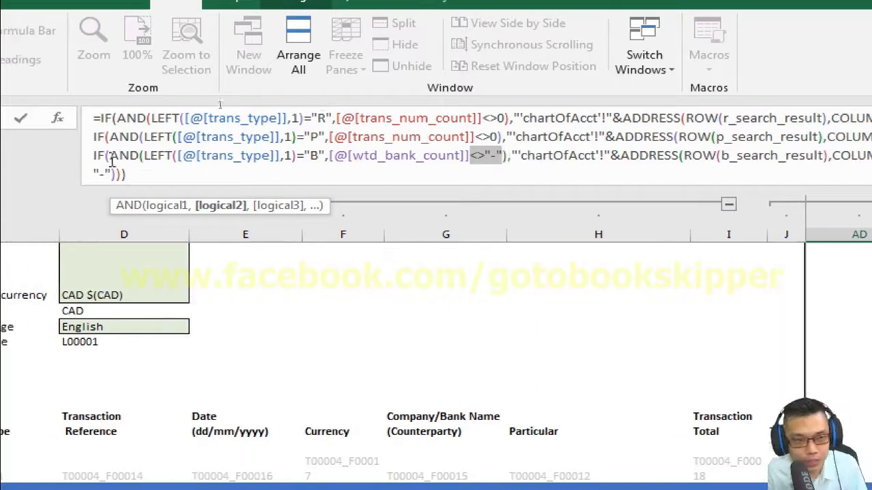
- Highlight the ADDRESS lookup of b_search_result in the formula's "B" branch
left_click(498, 155)
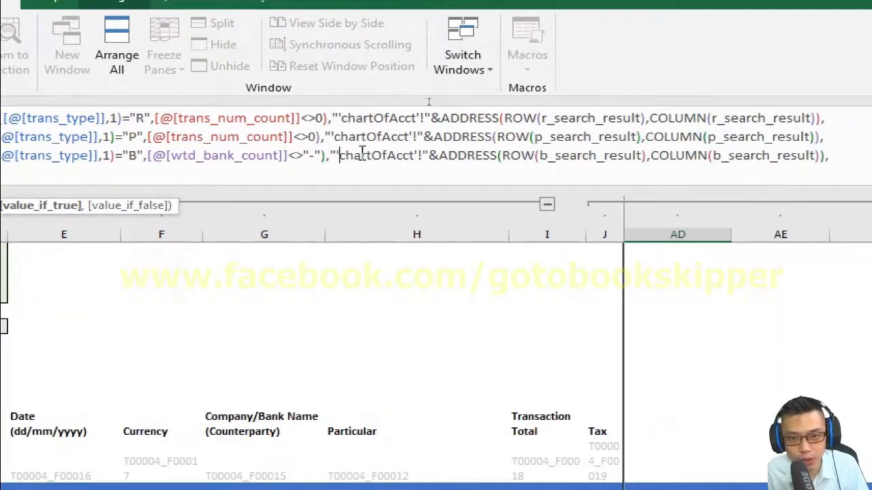
left_click_drag(338, 156, 788, 157)
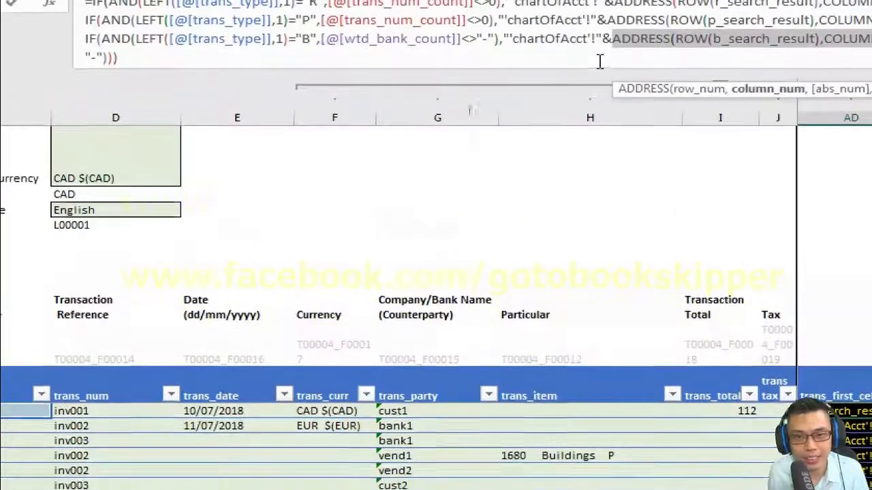
- Add a third AND condition, report_curr=[@[trans_curr]], to the formula's "B" branch
type(",")
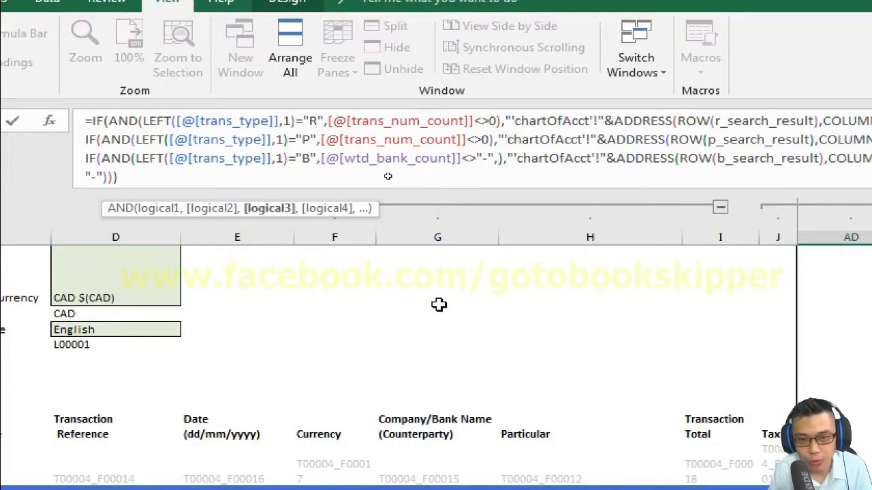
type("report")
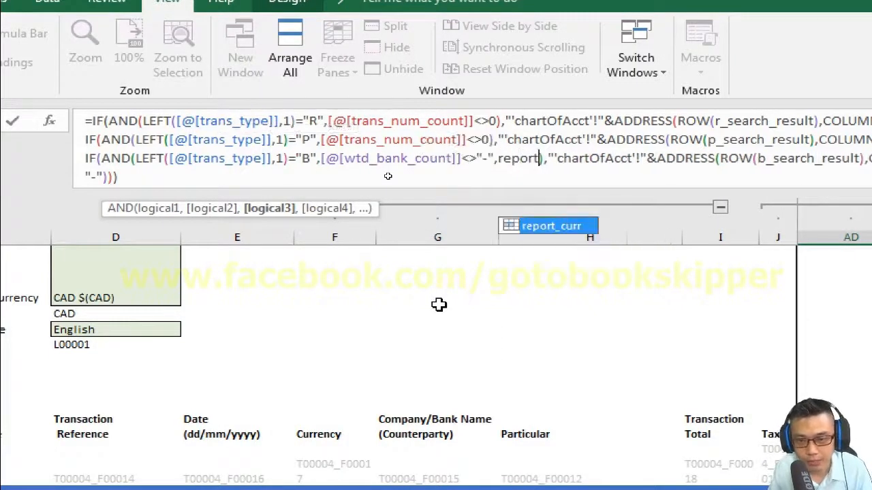
type("_curr=")
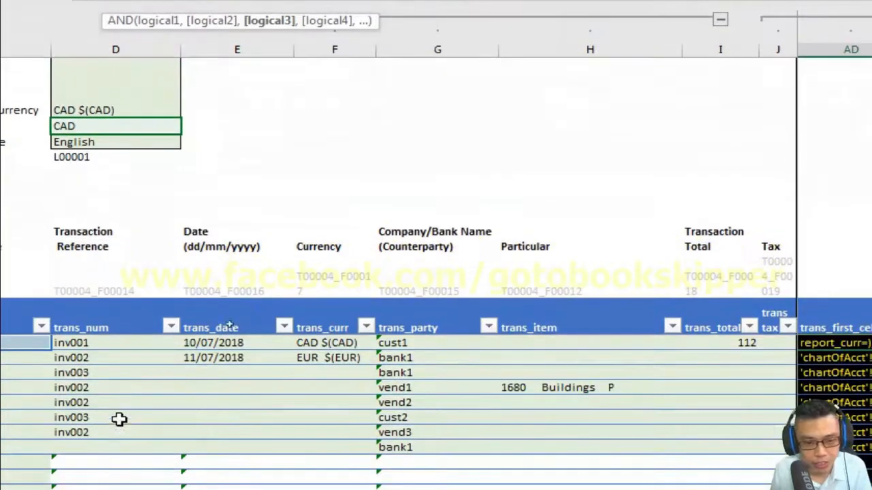
left_click(347, 342)
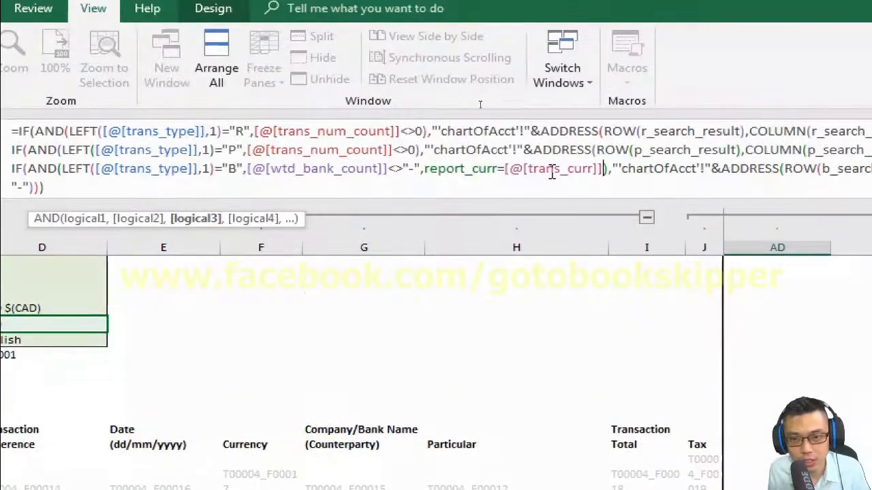
- Wrap [@[trans_curr]] in the "B" branch in a LEFT function that takes 3 characters
type("left(")
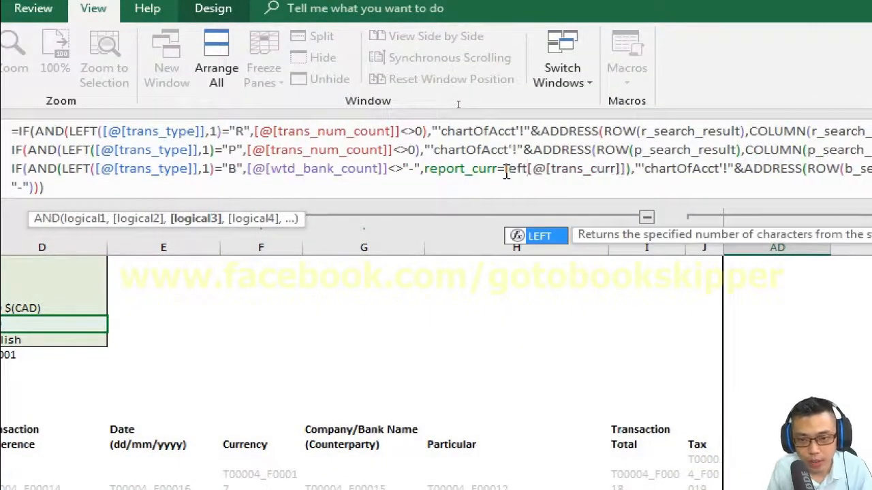
left_click(647, 168)
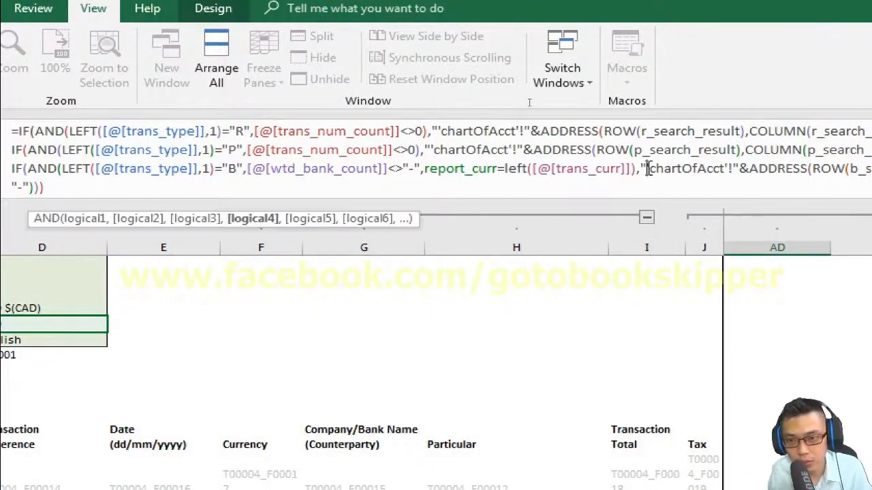
key("Left")
type(",3")
- Highlight the expression left([@[trans_curr]],3) in the "B" branch's currency condition
key("shift+Left")
key("shift+Left")
key("shift+Left")
key("shift+Left")
key("shift+Left")
key("shift+Left")
key("shift+Left")
key("shift+Left")
key("shift+Left")
key("shift+Left")
key("shift+Left")
key("shift+Left")
key("shift+Left")
key("shift+Left")
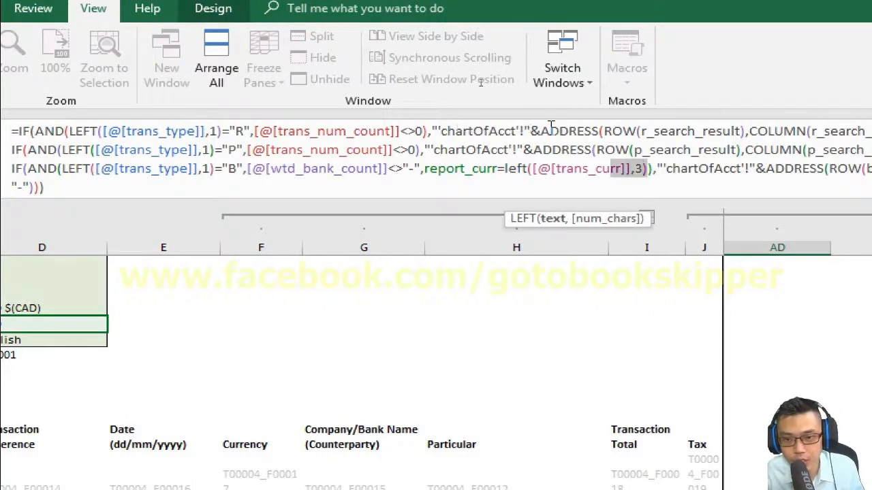
key("shift+Left")
key("shift+Left")
key("shift+Left")
key("shift+Left")
key("shift+Left")
key("shift+Left")
key("shift+Left")
key("shift+Left")
key("shift+Left")
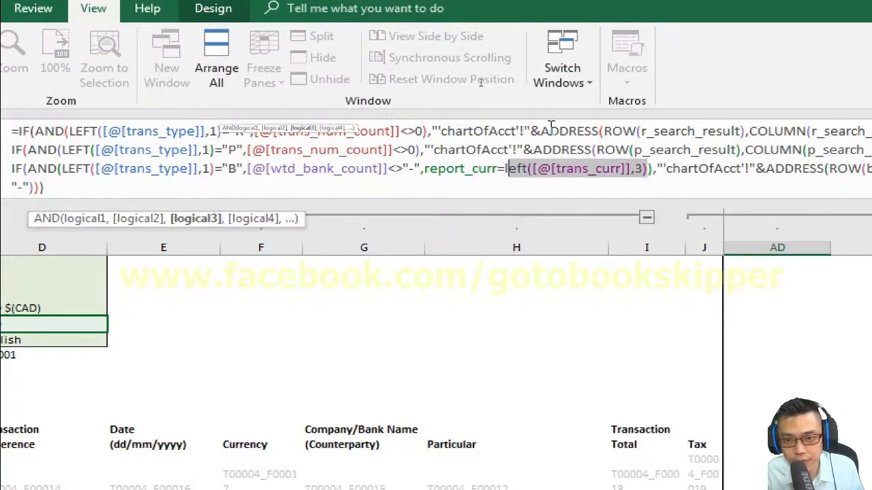
key("Left")
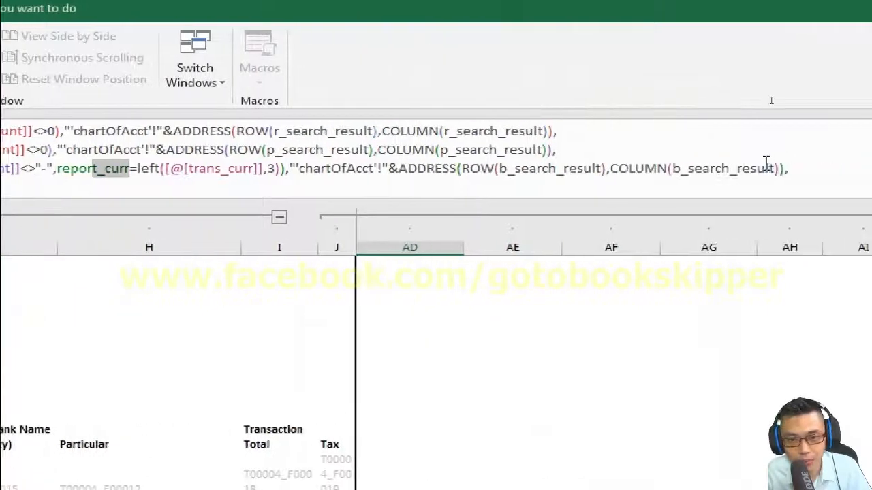
- Replace b_search_result with local_bank inside the ROW function of the "B" branch
left_click(563, 170)
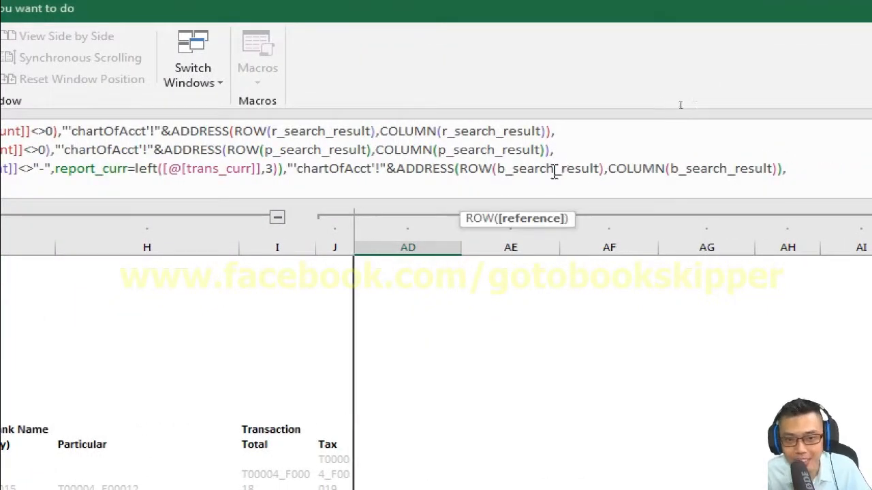
left_click(600, 169)
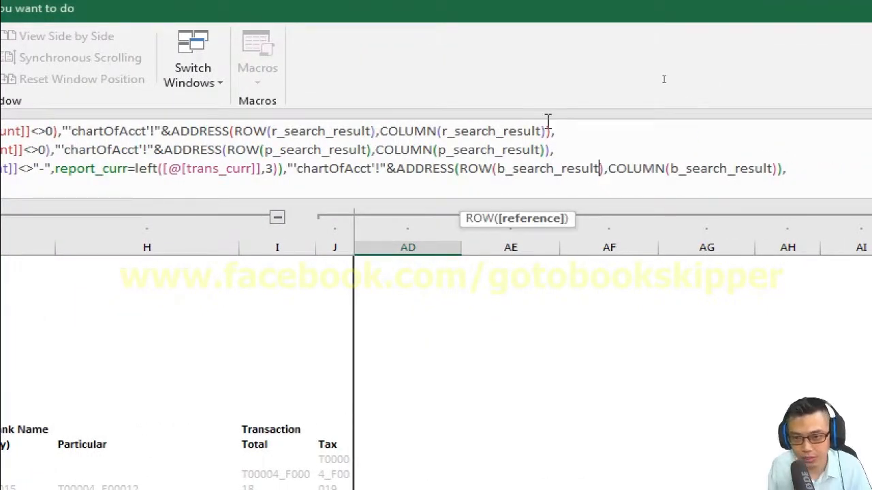
key("BackSpace")
key("BackSpace")
key("BackSpace")
key("BackSpace")
key("BackSpace")
key("BackSpace")
key("BackSpace")
key("BackSpace")
key("BackSpace")
key("BackSpace")
key("BackSpace")
key("BackSpace")
key("BackSpace")
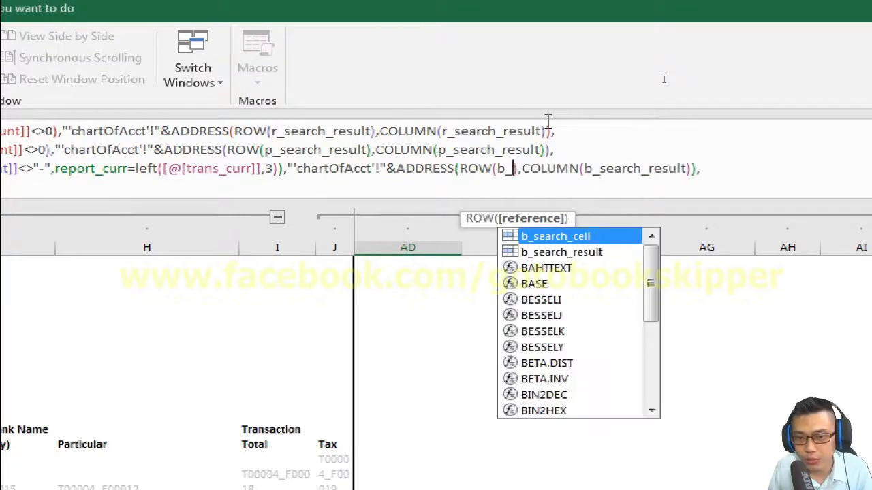
key("BackSpace")
key("BackSpace")
key("BackSpace")
type("(local_")
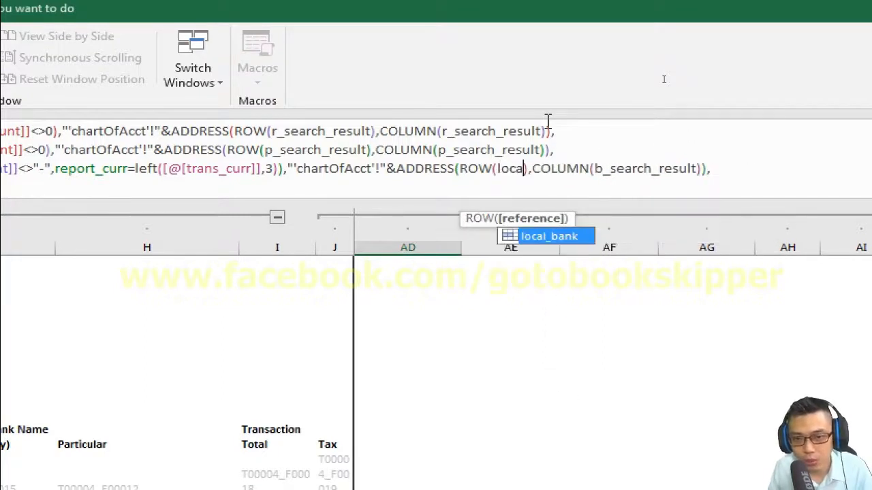
type("bank")
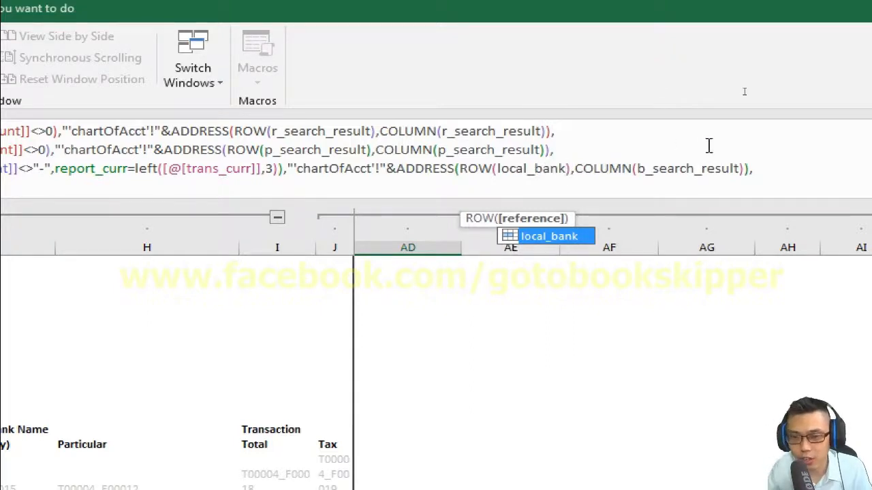
- Replace b_search_result with local_bank inside the COLUMN function of the "B" branch
left_click(737, 168)
key("BackSpace")
key("BackSpace")
key("BackSpace")
key("BackSpace")
key("BackSpace")
key("BackSpace")
key("BackSpace")
key("BackSpace")
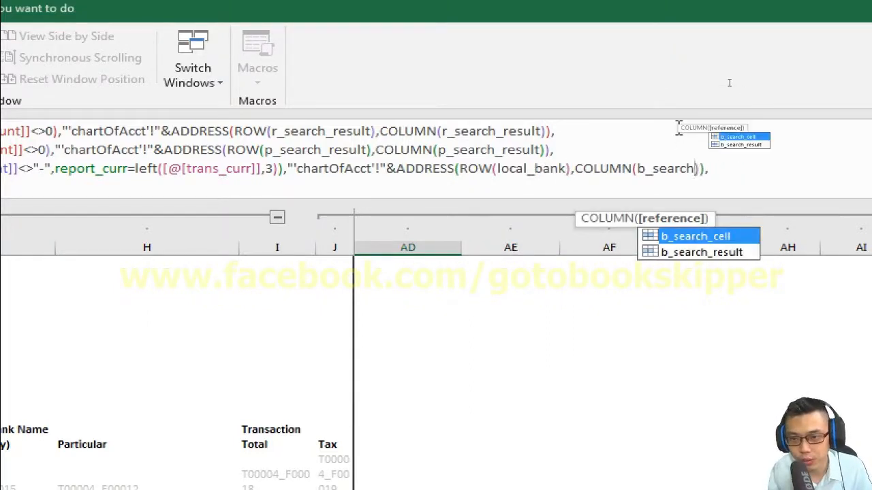
key("BackSpace")
key("BackSpace")
key("BackSpace")
key("BackSpace")
key("BackSpace")
key("BackSpace")
type("local_")
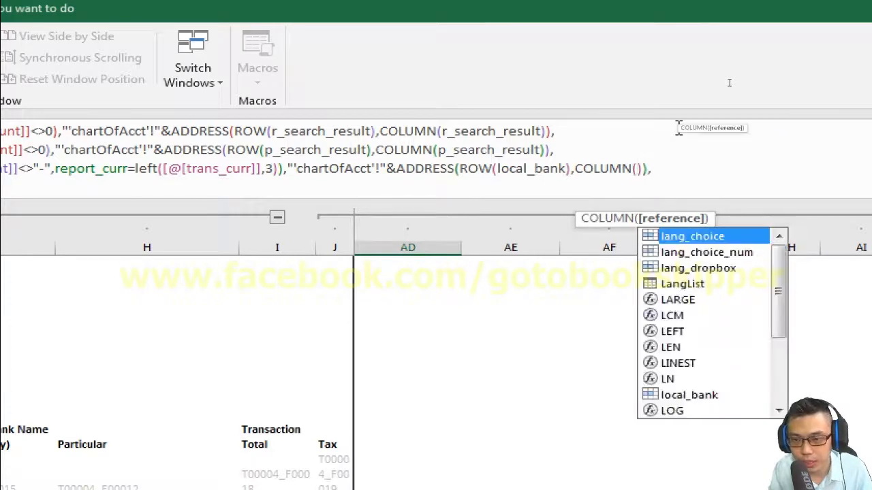
type("bank_cou")
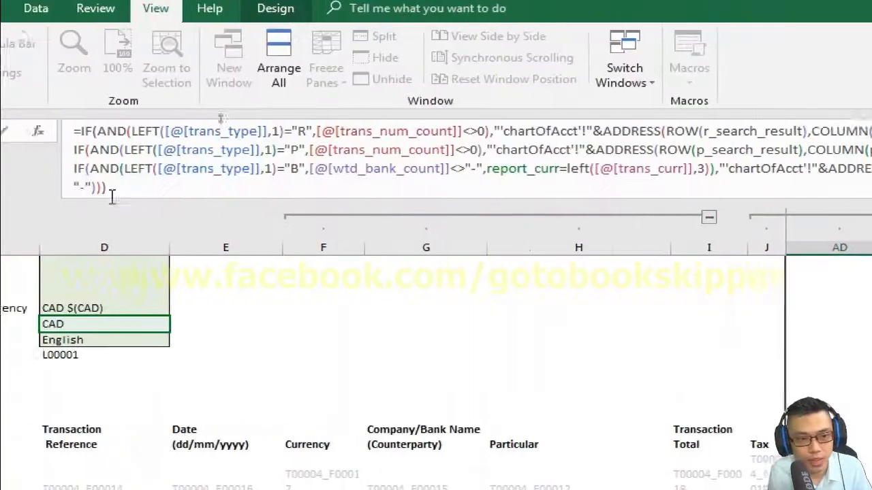
- Duplicate the whole "B" branch IF line onto a new line below it, enlarging the formula area to fit
left_click(150, 172)
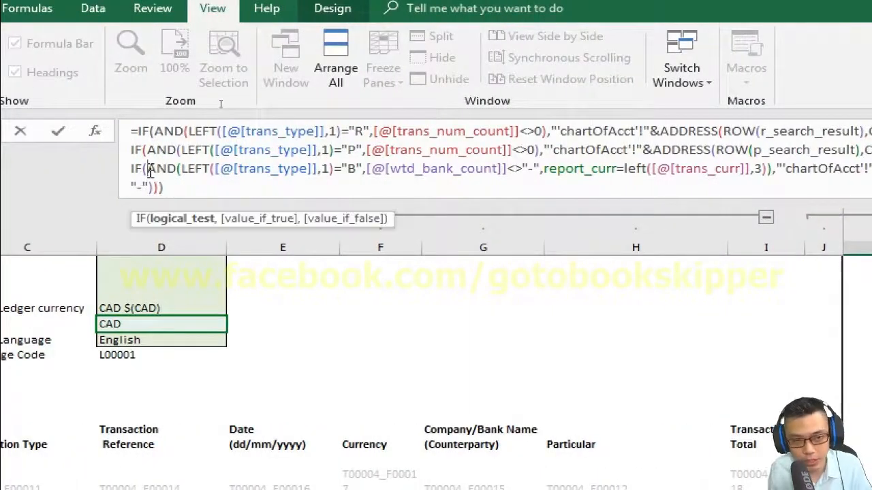
key("shift+End")
key("ctrl+c")
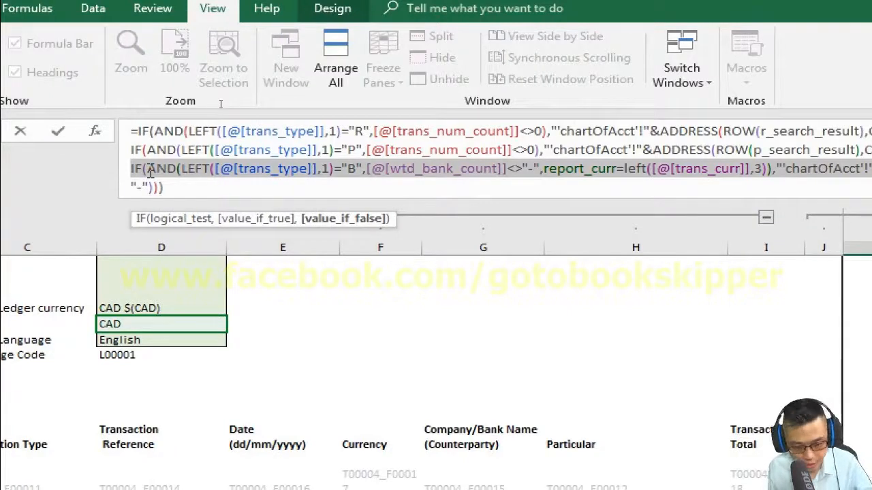
key("End")
key("alt+Return")
left_click_drag(418, 199, 418, 218)
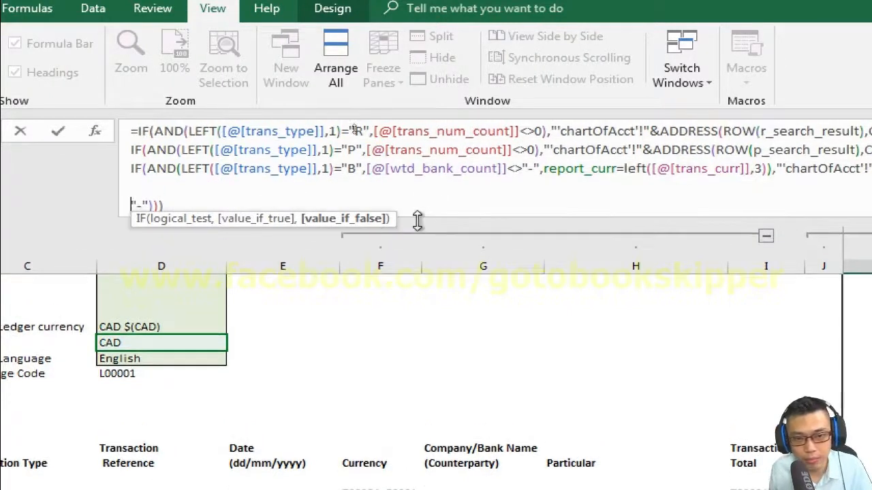
key("ctrl+v")
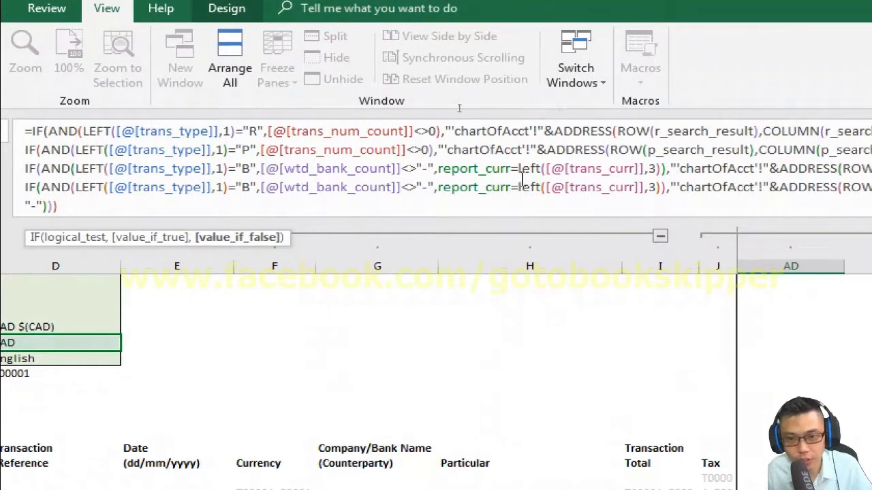
- Change the report_curr comparison in the duplicated "B" branch from equals to <>
left_click(518, 186)
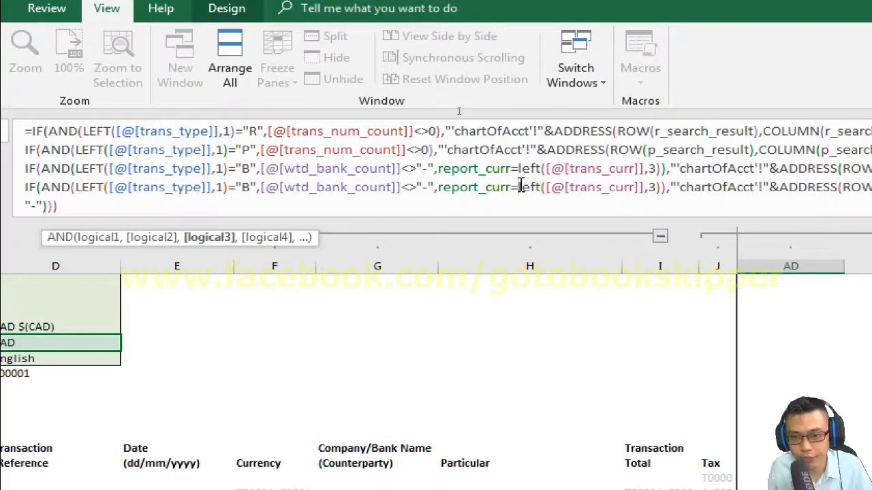
key("BackSpace")
type("<>")
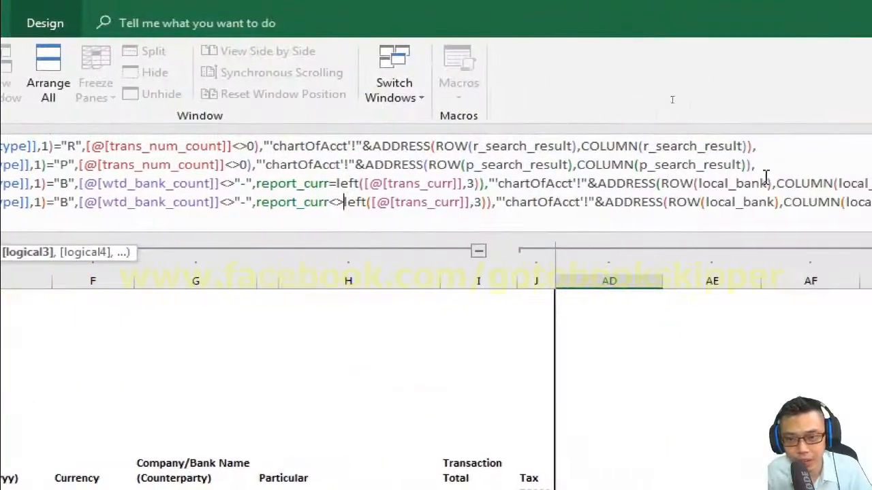
- Replace local_bank with foreign_bank inside the ROW function of the duplicated "B" branch
left_click(736, 201)
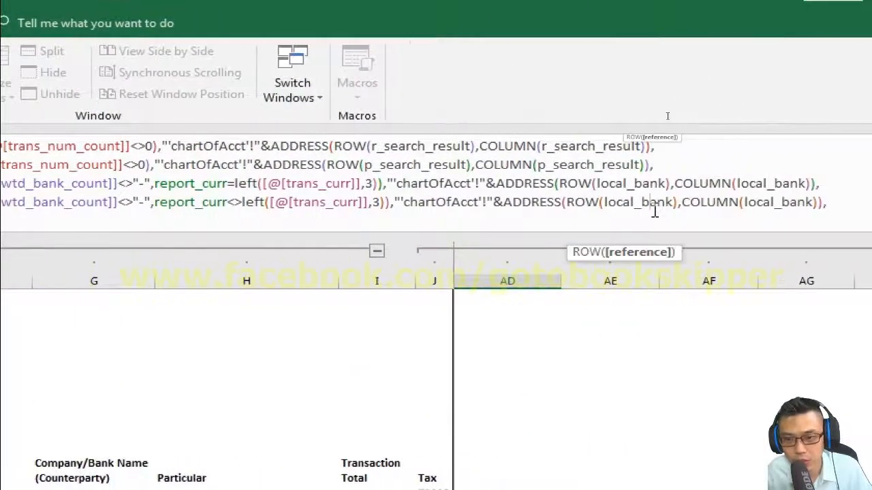
key("BackSpace")
key("BackSpace")
key("BackSpace")
key("BackSpace")
key("BackSpace")
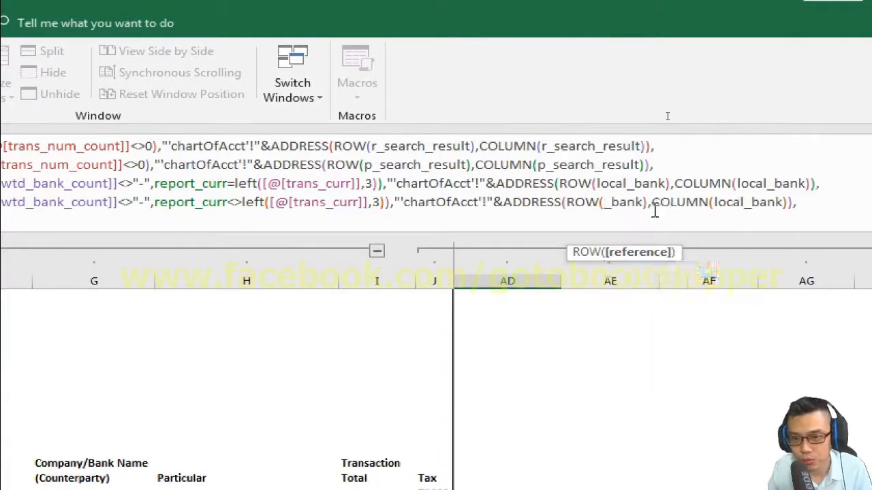
type("foreign")
- Replace local_bank with foreign_bank inside the COLUMN function of the duplicated "B" branch
key("Right")
key("Right")
key("Right")
key("Right")
key("Right")
key("Right")
key("Right")
key("Right")
key("Right")
key("Right")
key("Right")
key("Right")
key("Right")
key("Right")
key("Right")
key("Right")
key("Right")
key("Right")
key("Right")
key("BackSpace")
key("BackSpace")
key("BackSpace")
key("BackSpace")
key("BackSpace")
type("foreign")
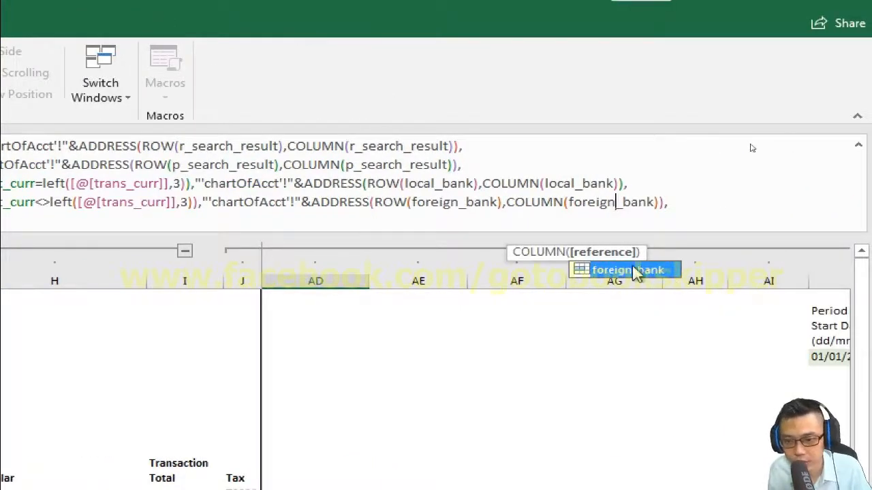
- Close the nested IF functions with four parentheses after the final "-" and commit the trans_first_cell formula
left_click(151, 222)
type("))")
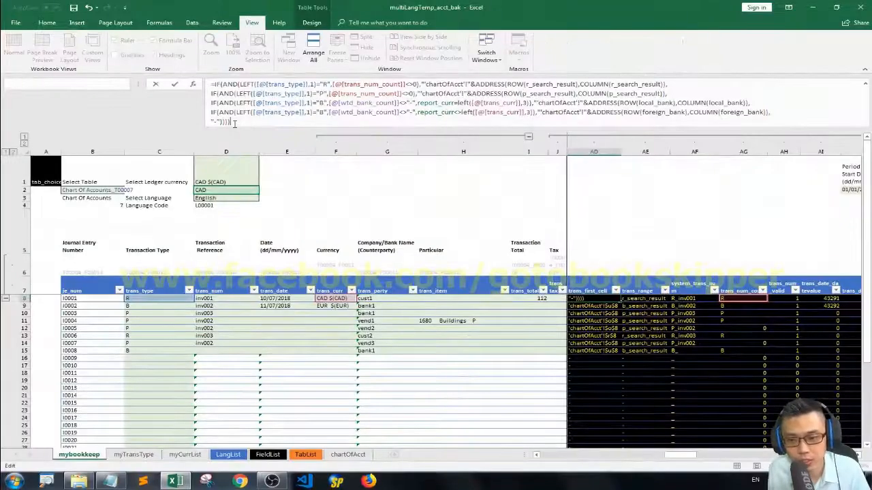
key("Tab")
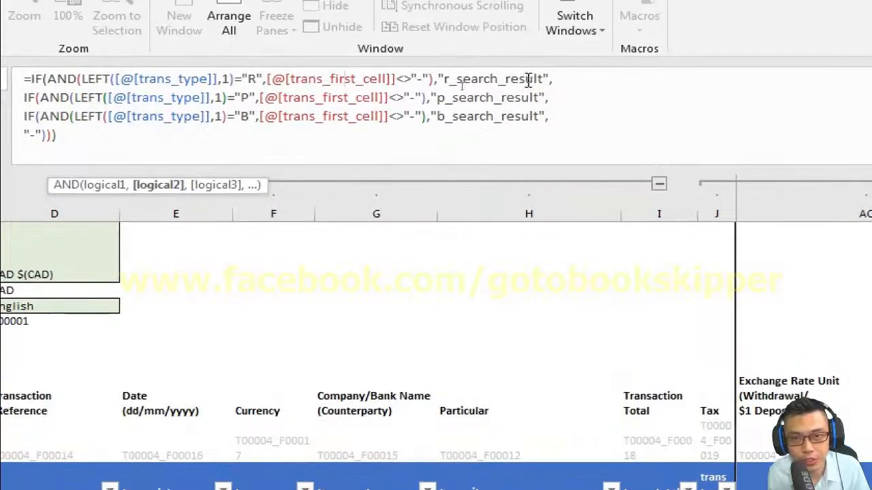
- Examine the result names and the report_curr comparisons in the trans_range formula's branches, leaving the formula as it is
left_click(526, 80)
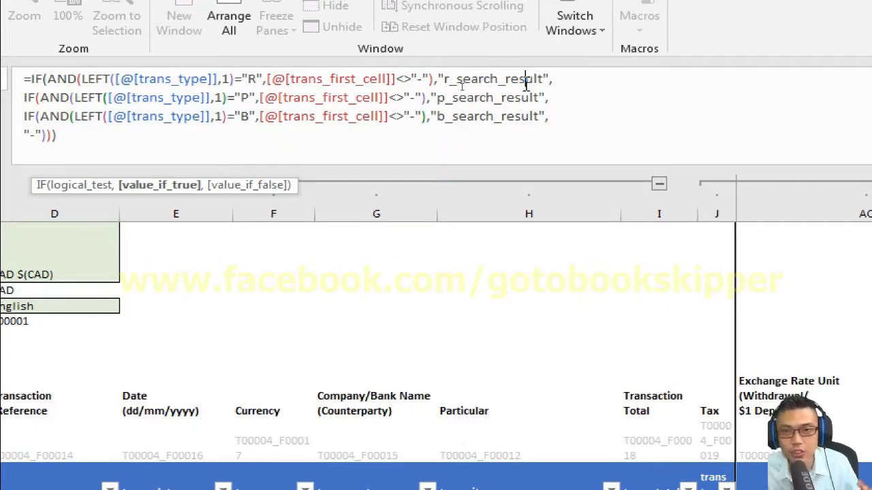
left_click(480, 97)
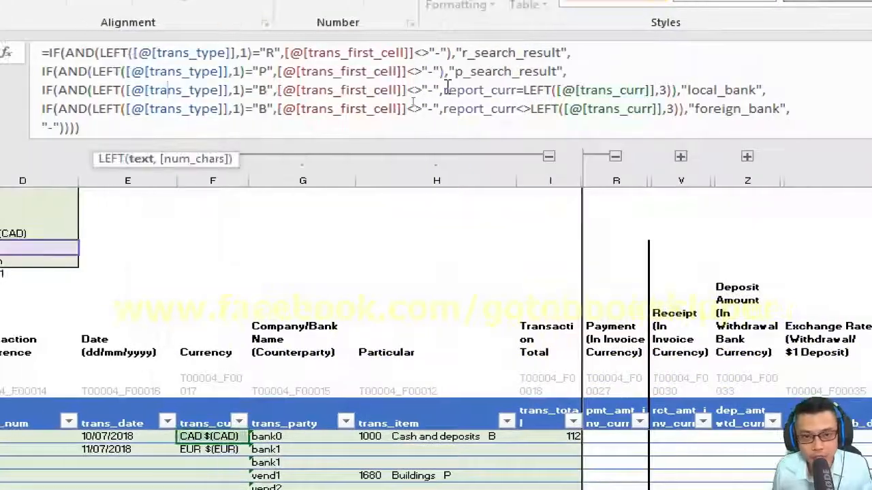
left_click_drag(445, 88, 688, 90)
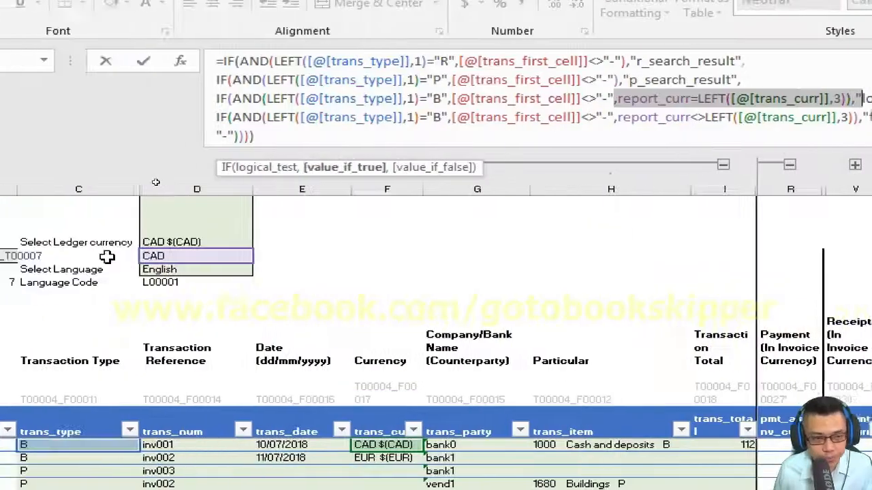
left_click(623, 102)
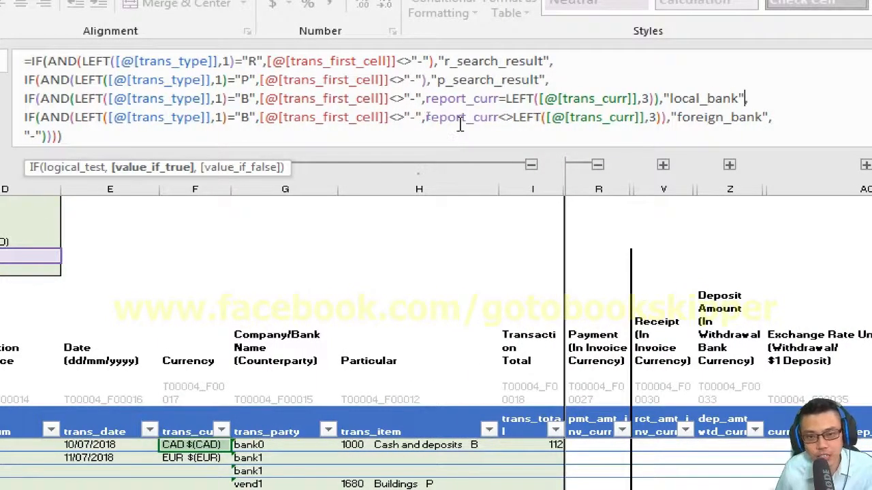
left_click_drag(429, 118, 651, 123)
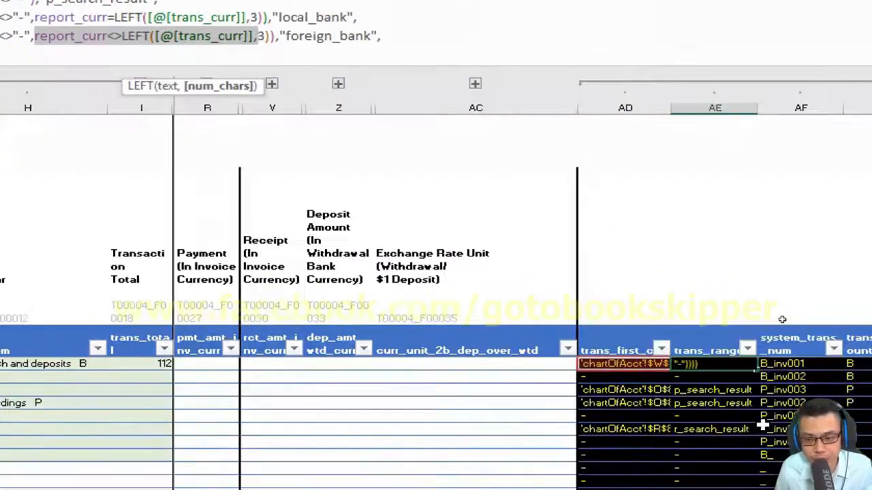
key("Escape")
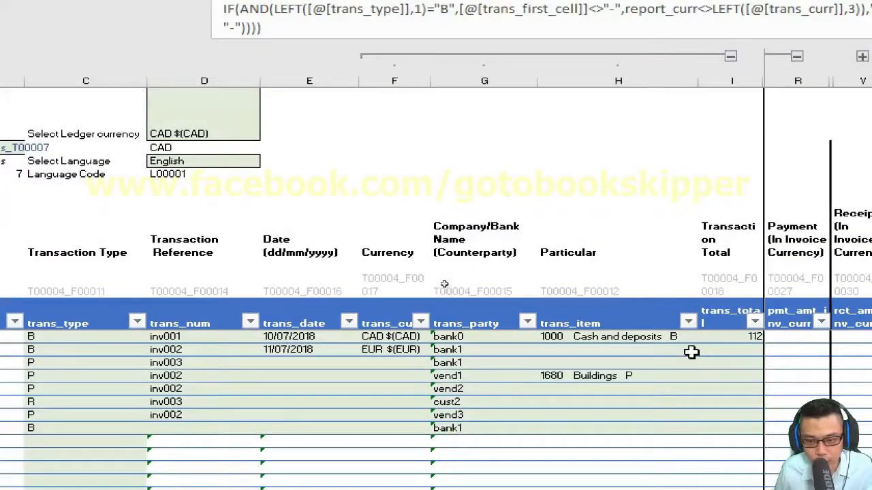
- In the EUR inv002 bank row, set the counterparty to bank4 and the particular to 1000.1 Cash and deposits (Local Equivalent of Foreign Currency)
left_click(691, 352)
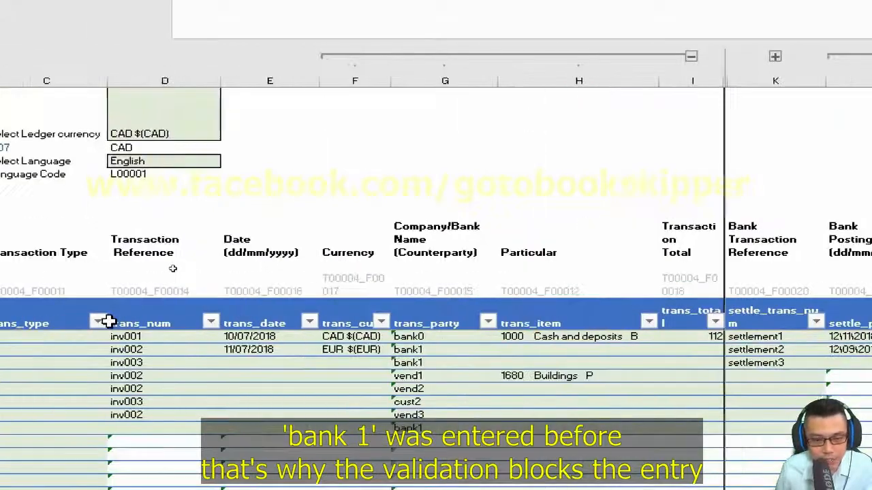
left_click(419, 351)
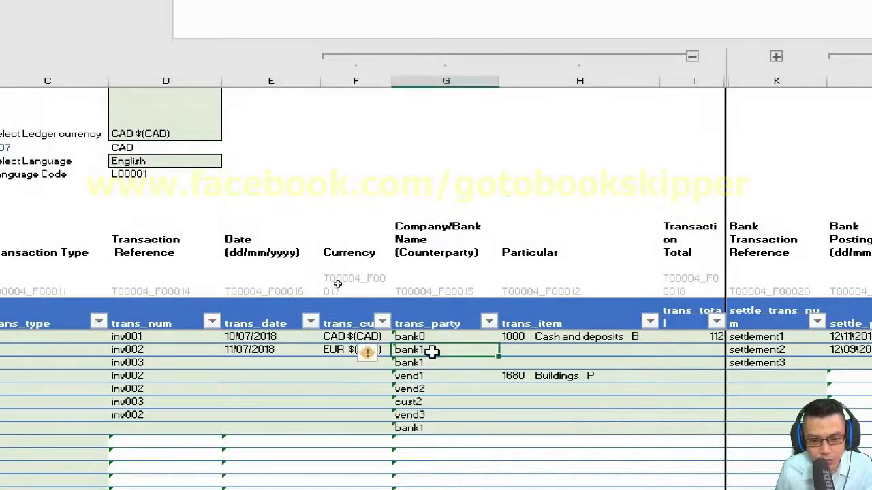
double_click(444, 351)
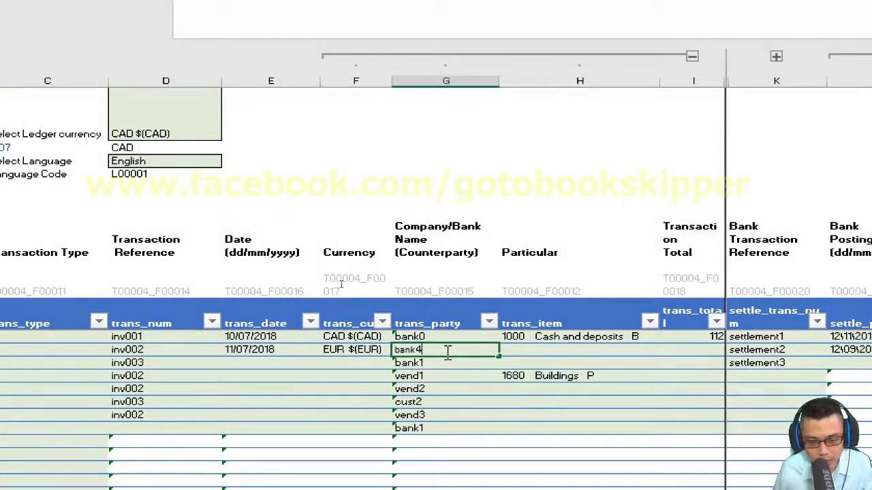
left_click(548, 349)
left_click(667, 352)
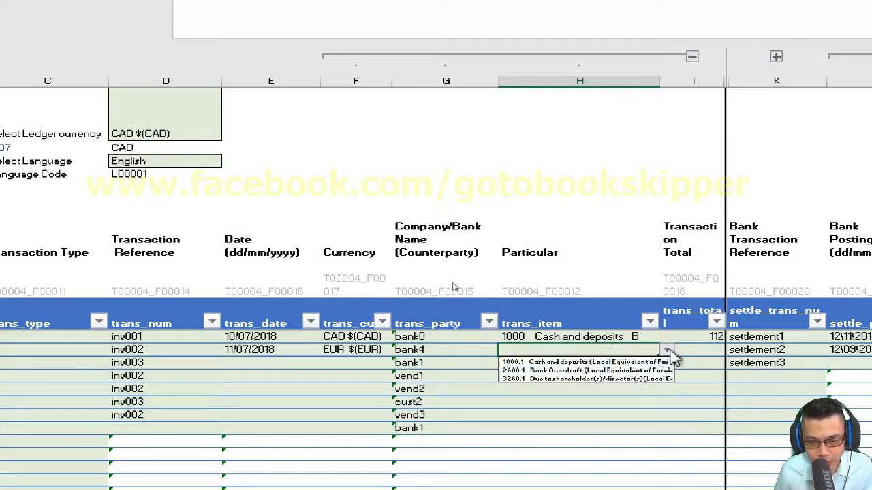
left_click(535, 362)
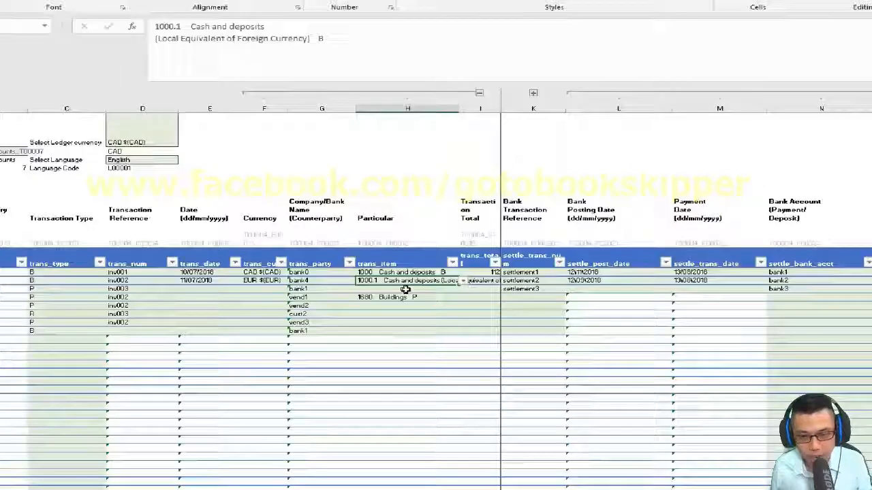
- Examine the bank extract, count and code helper columns for the withdrawal and settlement banks
left_click(852, 350)
key("Right")
key("Right")
key("Right")
key("Right")
key("Right")
key("Right")
key("Right")
key("Right")
key("Right")
key("Right")
key("Right")
key("Right")
key("Right")
key("Right")
key("Right")
key("Right")
key("Right")
key("Right")
key("Right")
key("Right")
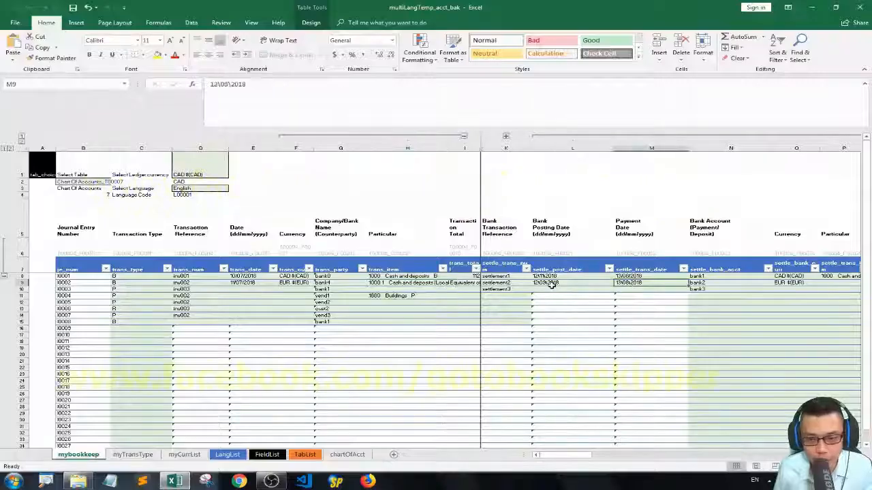
key("Right")
key("Right")
key("Right")
key("Right")
key("Right")
key("Right")
key("Right")
key("Right")
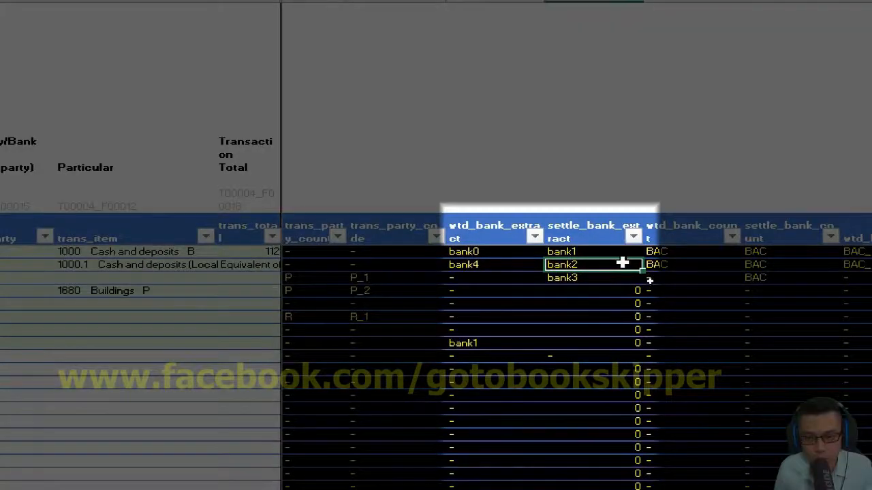
key("Right")
key("Right")
key("Right")
key("Right")
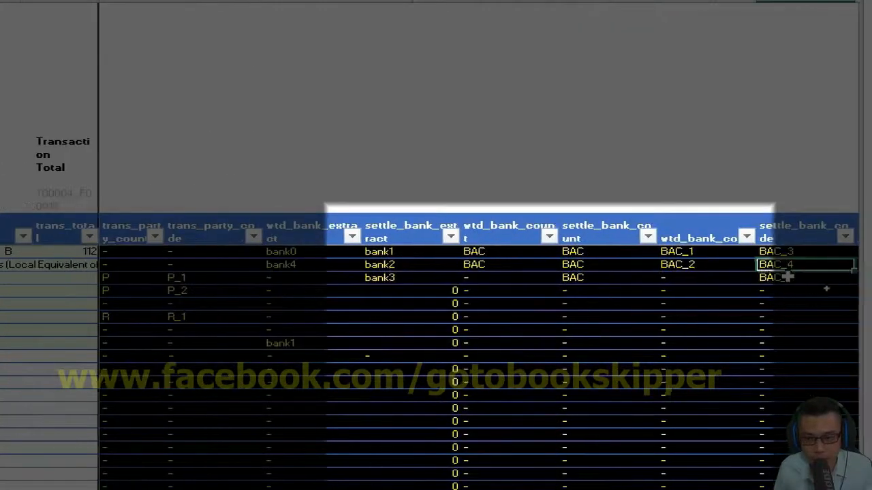
key("Right")
key("Left")
key("Left")
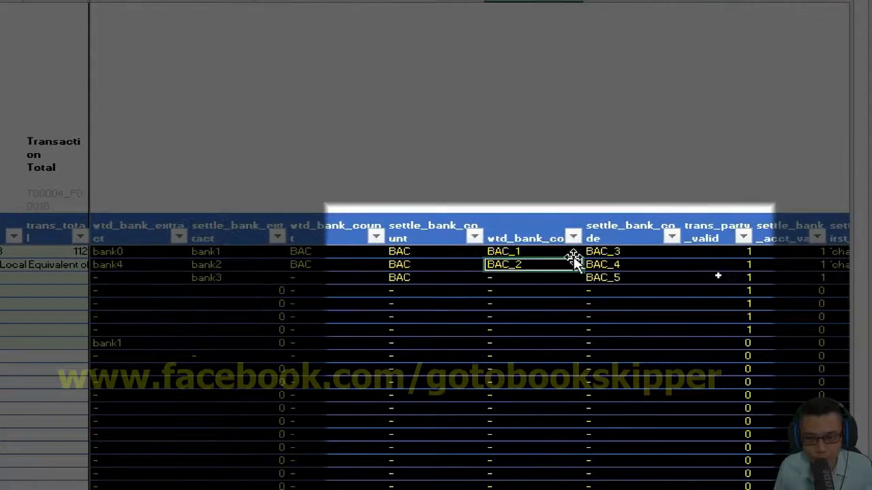
- Try starting the COUNTIF range in the first row's settle_bank_code formula at $AW$8
left_click(662, 251)
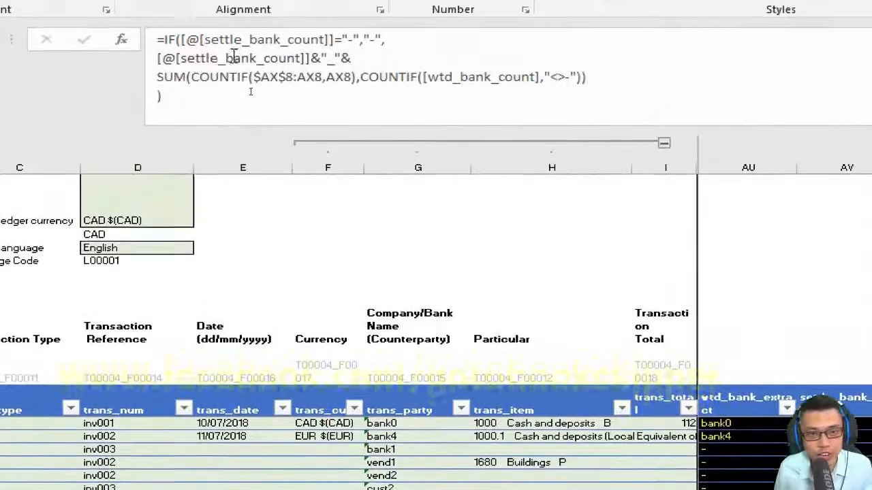
left_click(270, 103)
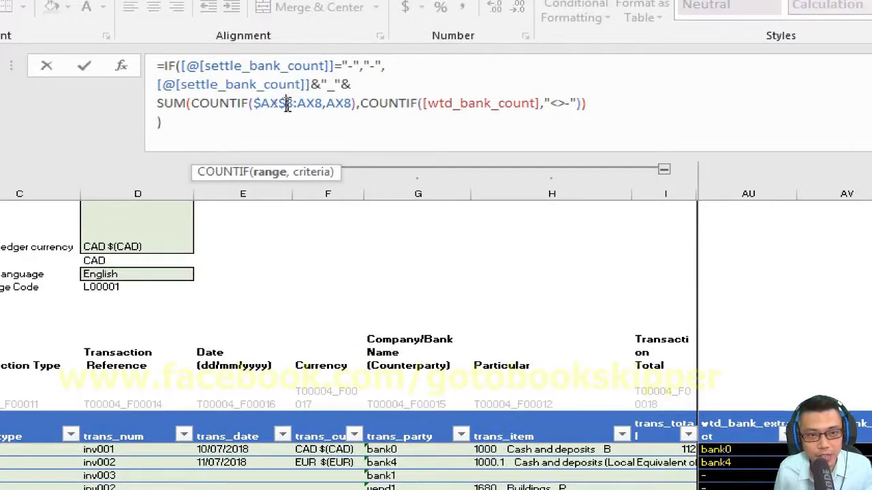
key("BackSpace")
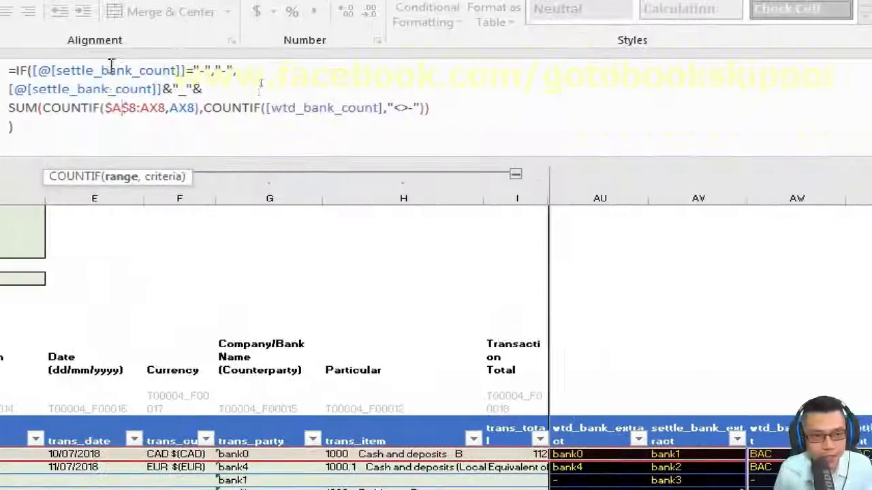
type("W")
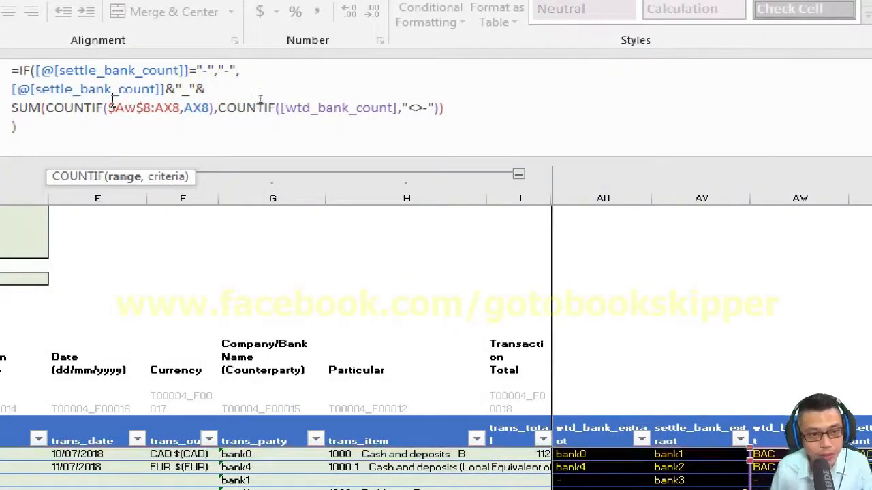
key("Return")
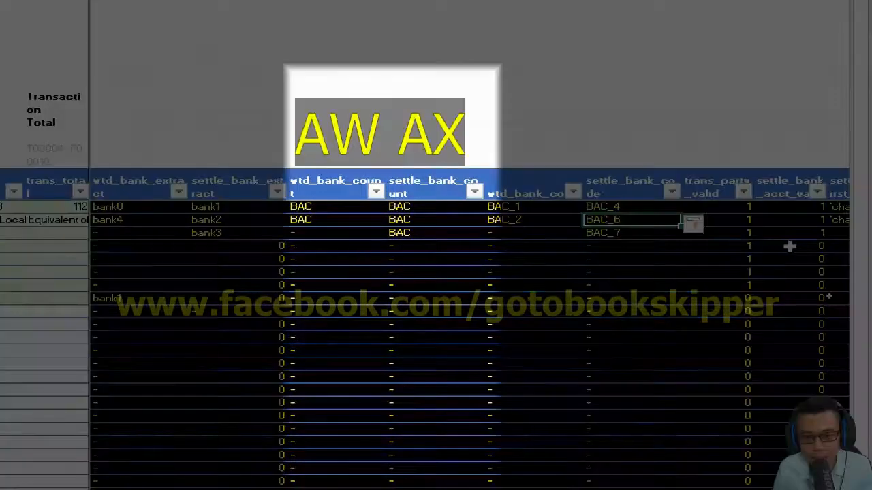
- Restore the start of the COUNTIF range in the first row's settle_bank_code formula to $AX$8
left_click(613, 206)
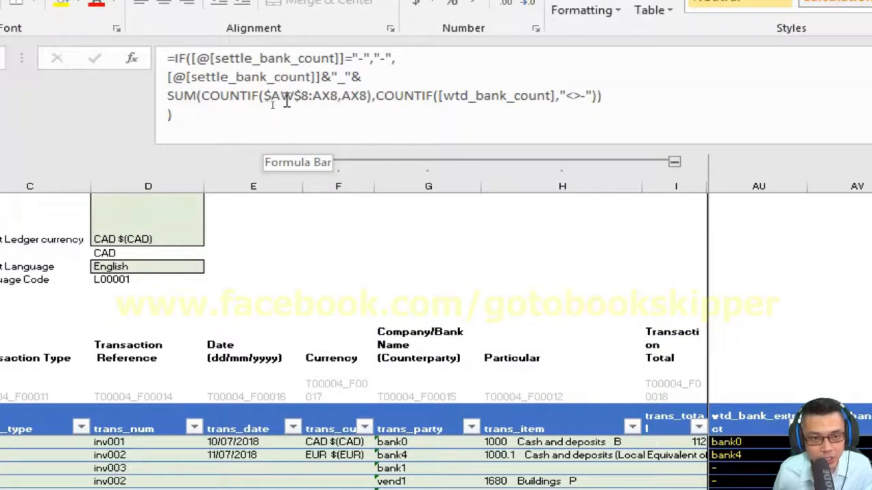
left_click(293, 97)
key("BackSpace")
type("X8,AX8),")
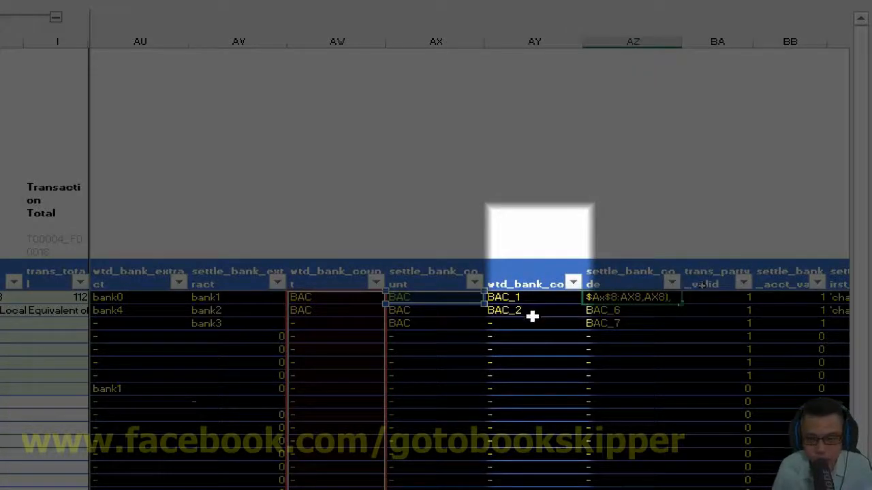
key("Return")
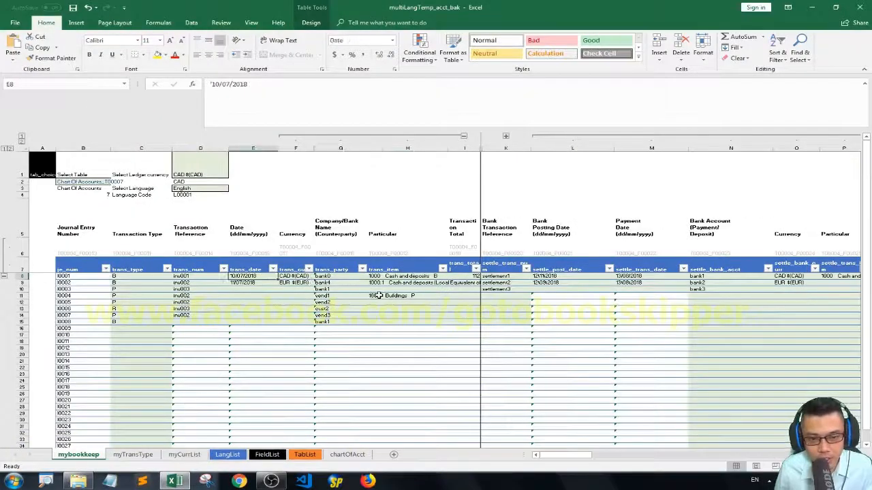
- Review the first row's helper columns from settle_bank_code back to trans_first_cell
key("Right")
key("Right")
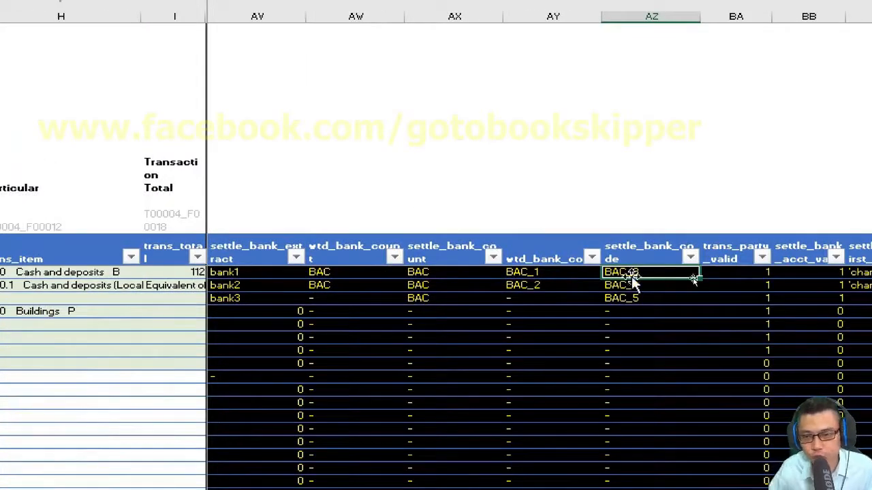
key("Left")
key("Left")
key("Left")
key("Left")
key("Left")
key("Left")
key("Left")
key("Left")
key("Left")
key("Left")
key("Left")
key("Left")
key("Left")
key("Left")
key("Left")
key("Left")
key("Left")
key("Left")
key("Left")
key("Left")
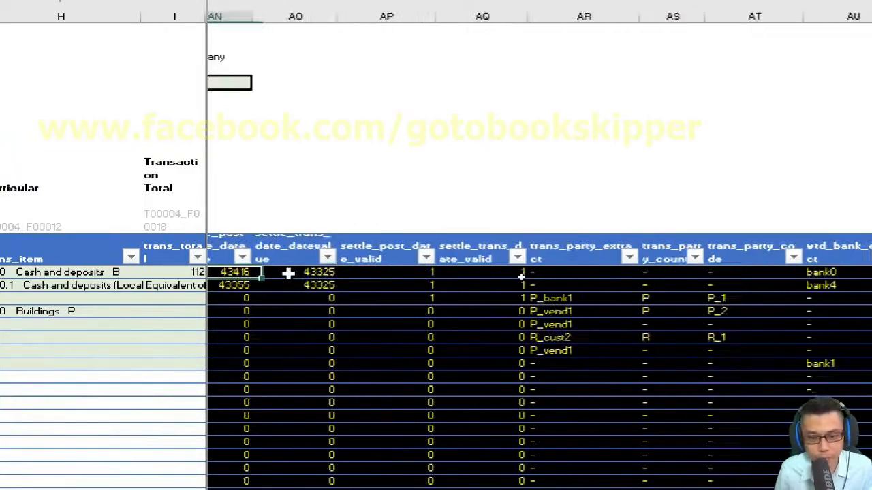
key("Right")
key("Right")
key("Right")
key("Right")
key("Right")
key("Right")
key("Right")
key("Left")
key("Left")
key("Left")
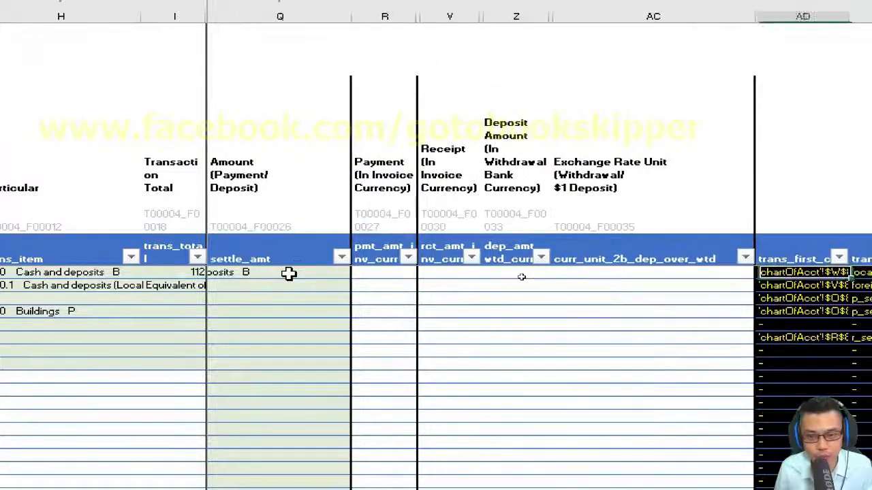
- Expand the collapsed payment exchange rate columns and select the first row's curr_unit_2p_inv_over_pmt cell
key("alt")
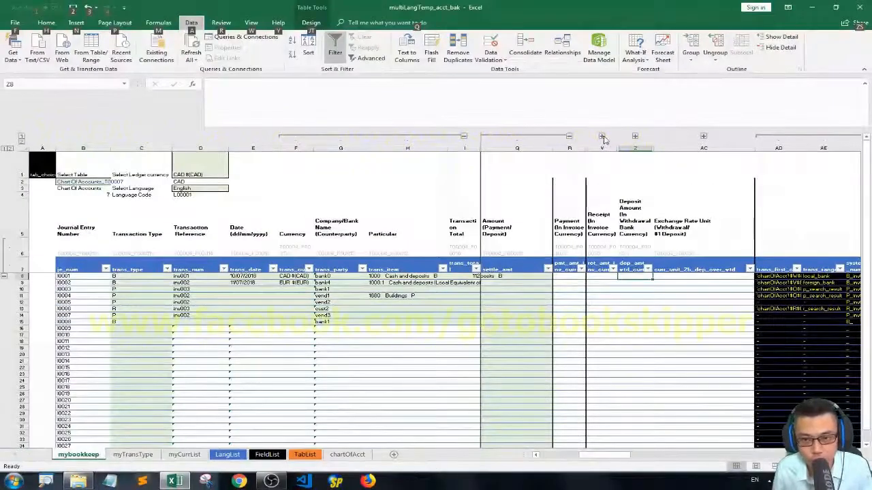
left_click(602, 137)
key("Left")
key("Left")
key("Left")
key("Left")
key("Left")
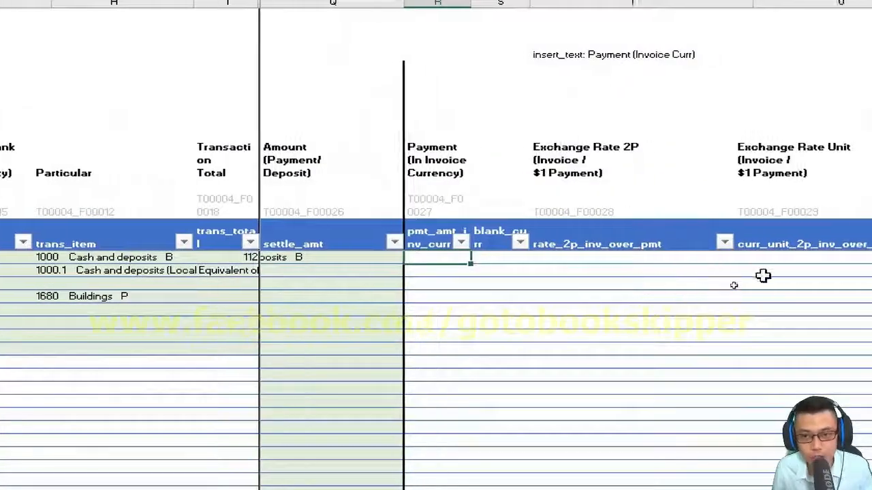
key("Right")
key("Right")
key("Right")
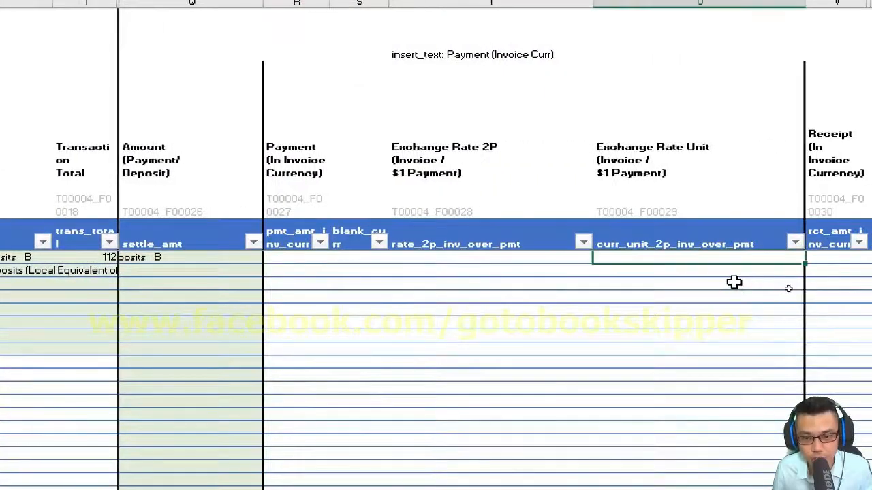